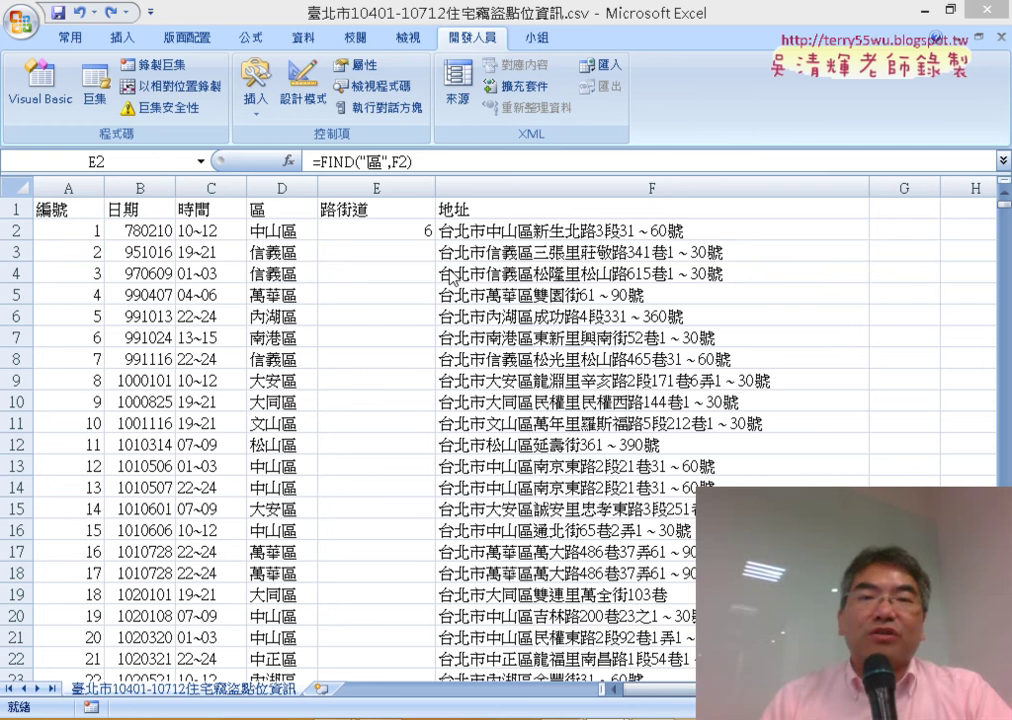
# Clear cell E2 under 路街道, removing its earlier FIND result of 6
pyautogui.click(428, 232)
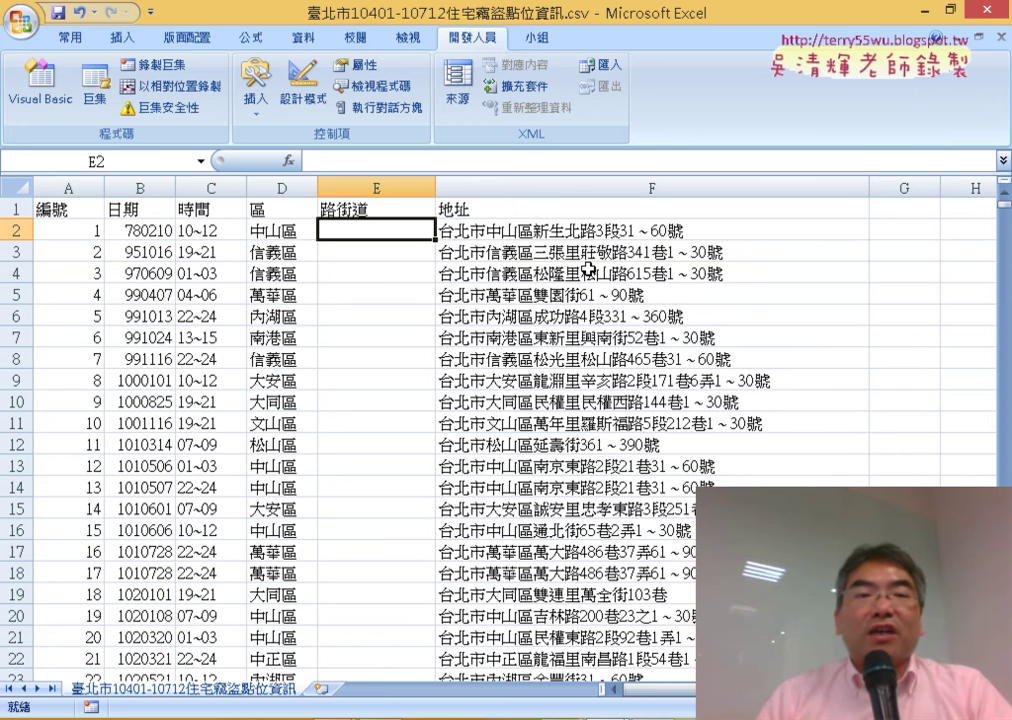
# Pick the FIND function from the 文字 text category for cell E2
pyautogui.click(289, 162)
pyautogui.click(500, 337)
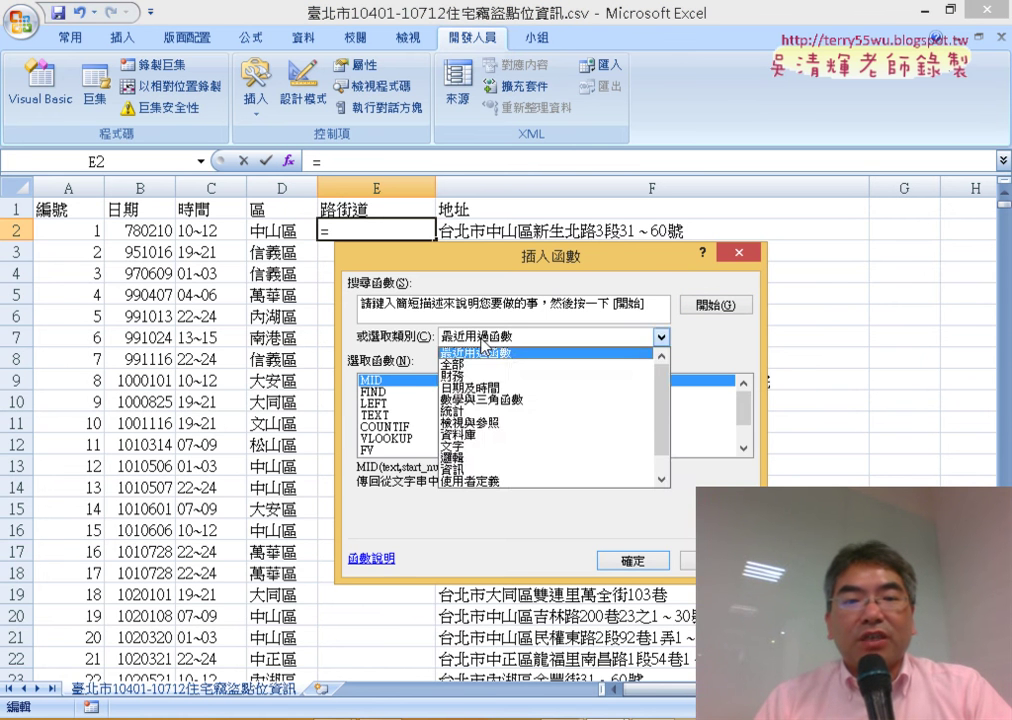
pyautogui.click(491, 458)
pyautogui.click(743, 449)
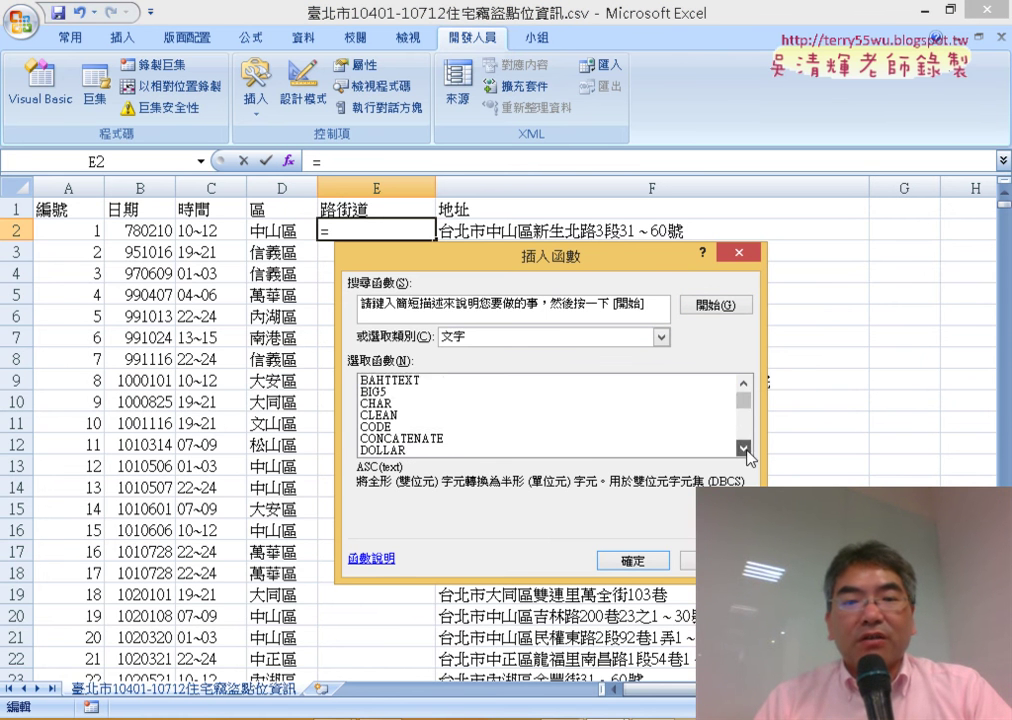
pyautogui.doubleClick(743, 449)
pyautogui.doubleClick(743, 449)
pyautogui.click(743, 449)
pyautogui.doubleClick(453, 416)
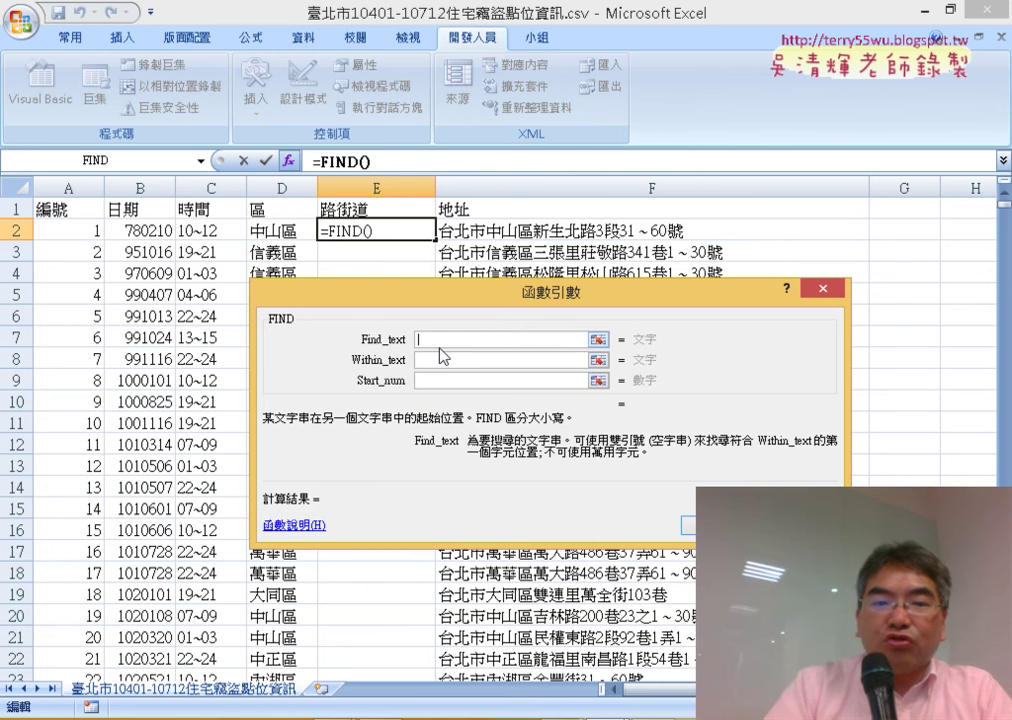
# Enter "區" as Find_text and F2 as Within_text, giving =FIND("區",F2) = 6
pyautogui.write('""')
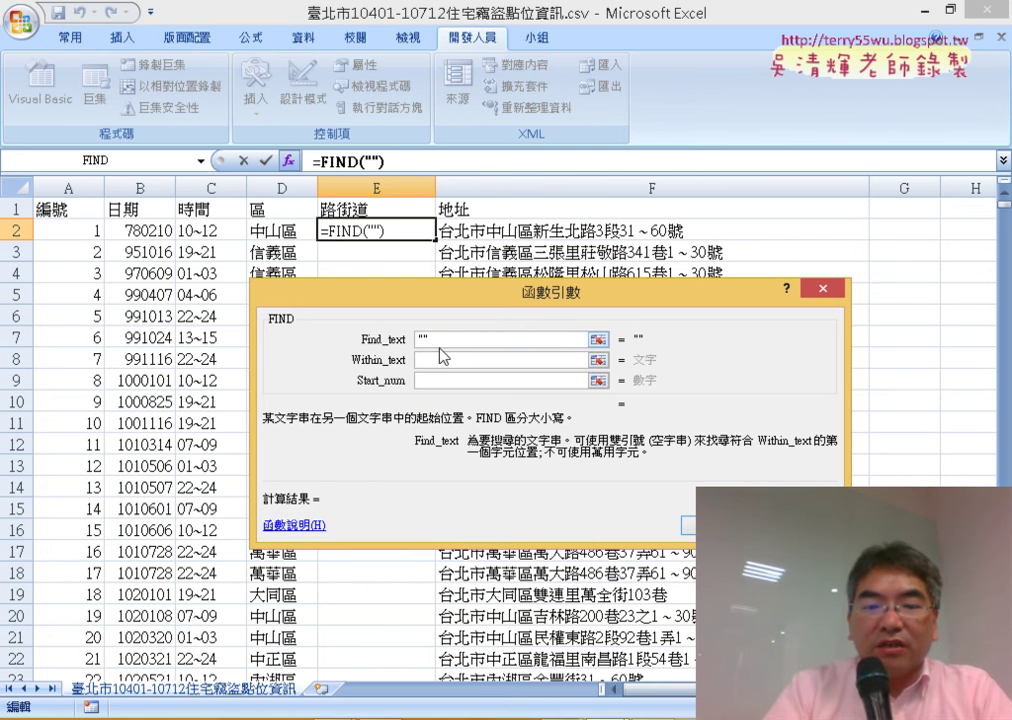
pyautogui.press('Left')
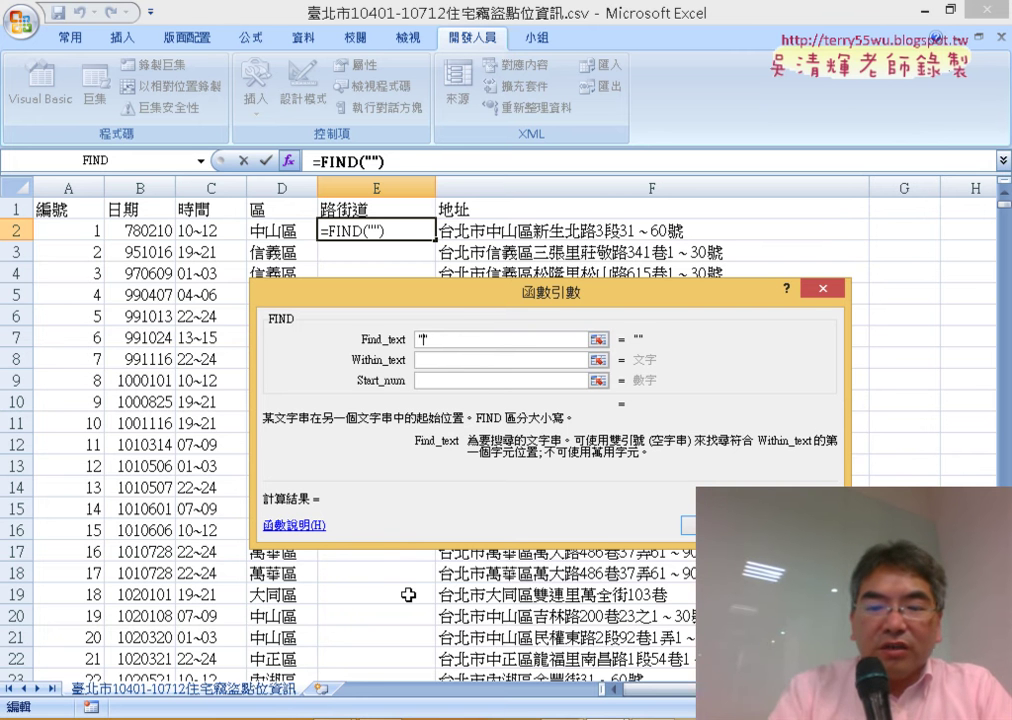
pyautogui.write('區')
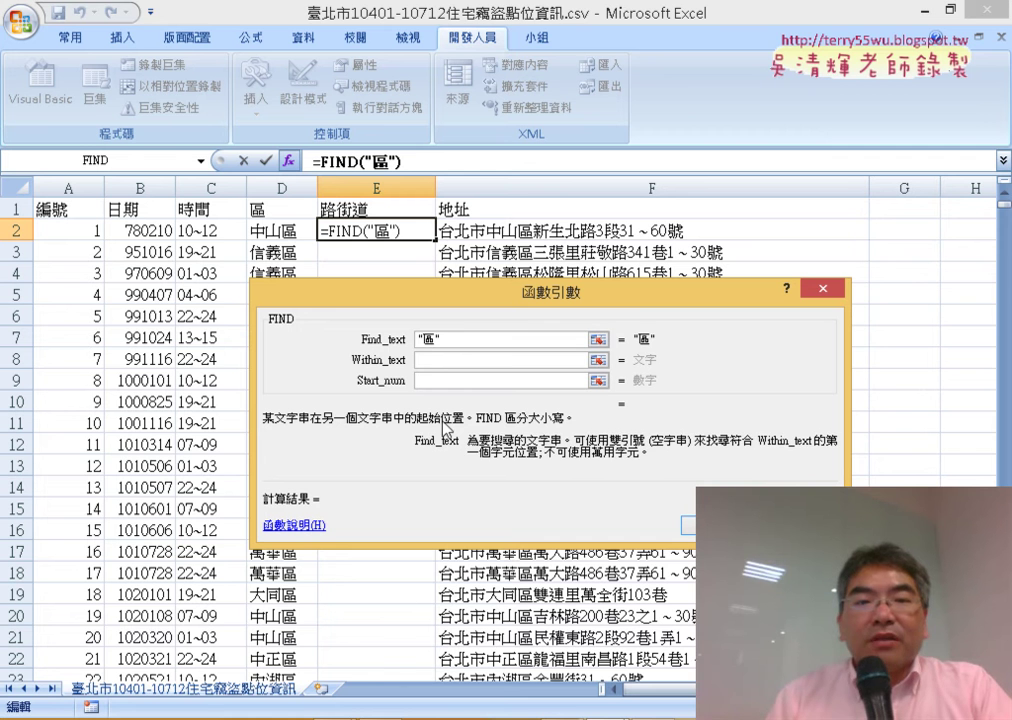
pyautogui.click(428, 364)
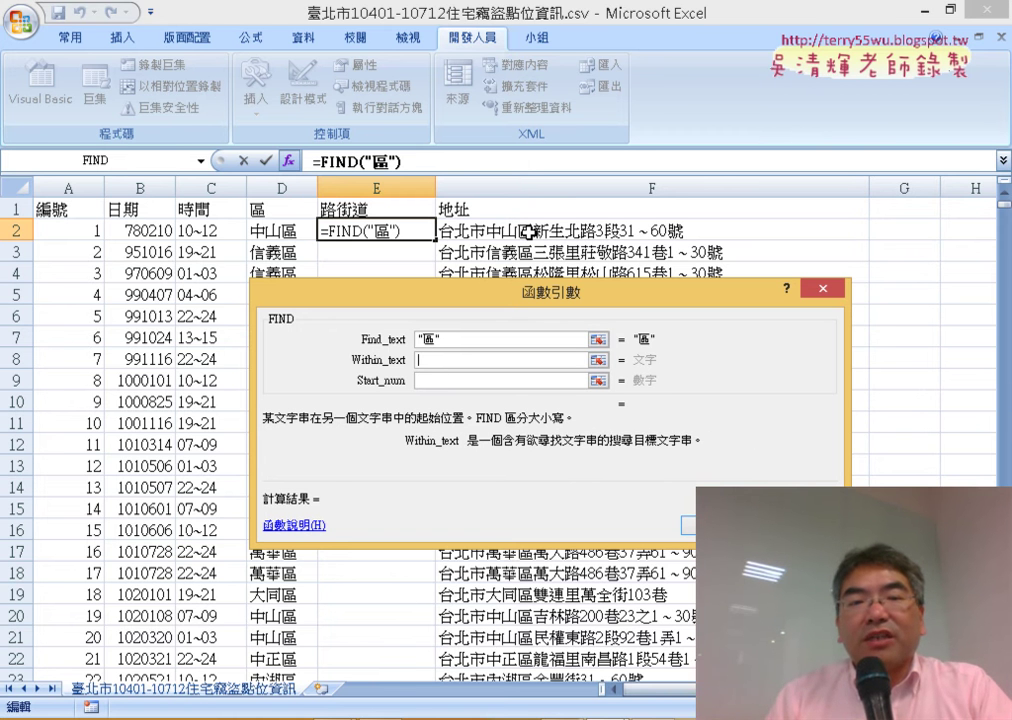
pyautogui.click(528, 231)
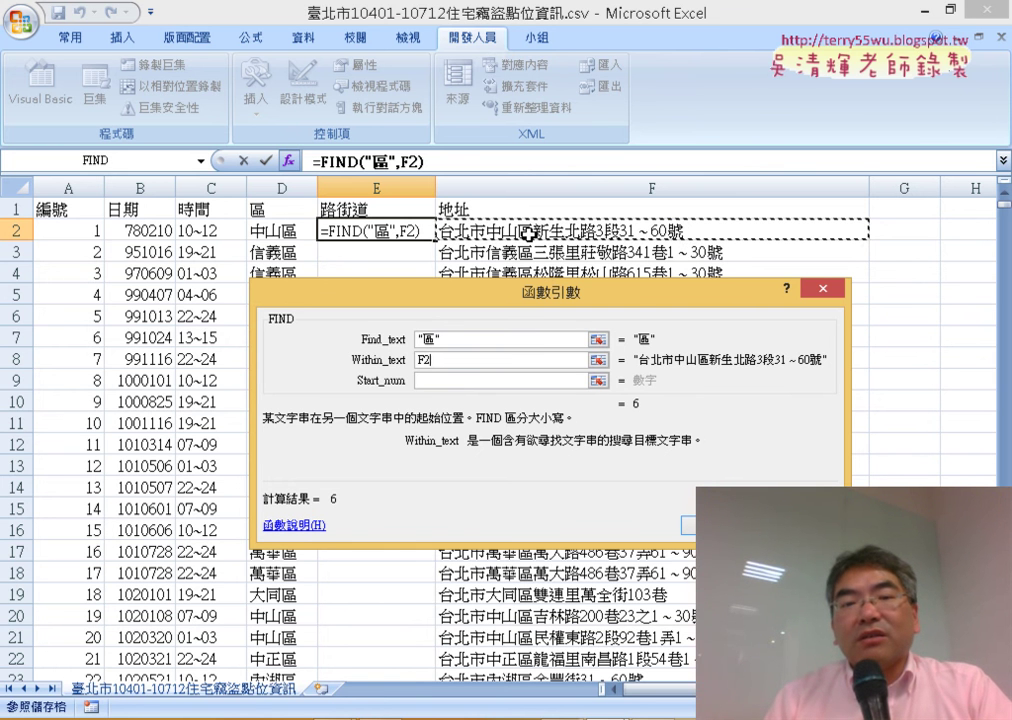
pyautogui.press('Return')
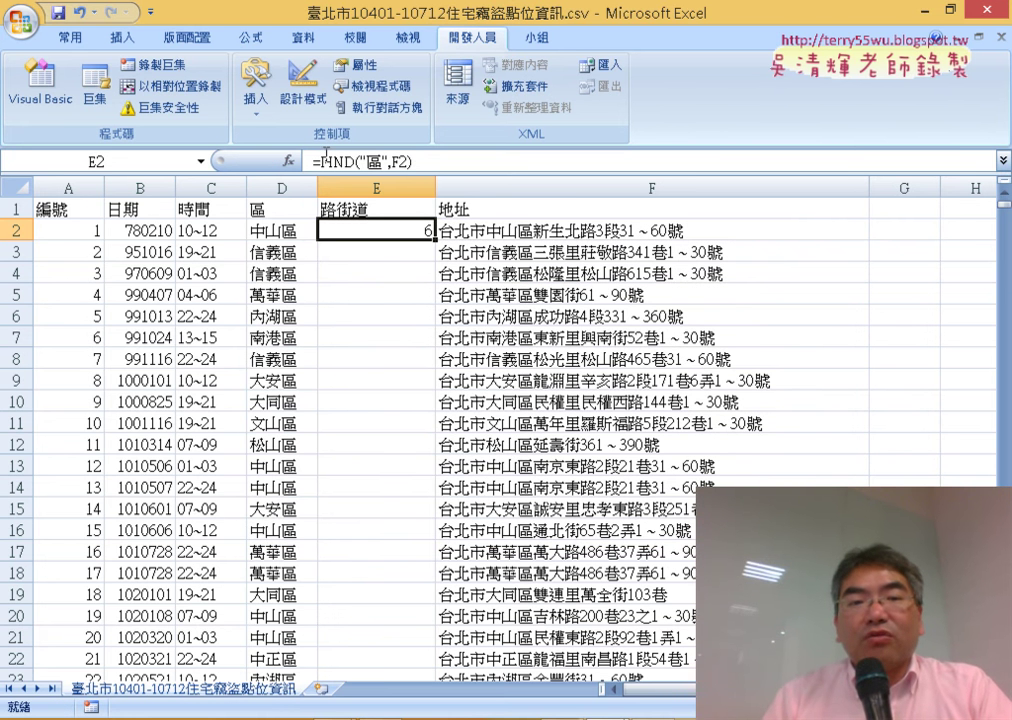
# Cut FIND("區",F2) out of E2's formula in the formula bar
pyautogui.moveTo(323, 160); pyautogui.dragTo(390, 164)
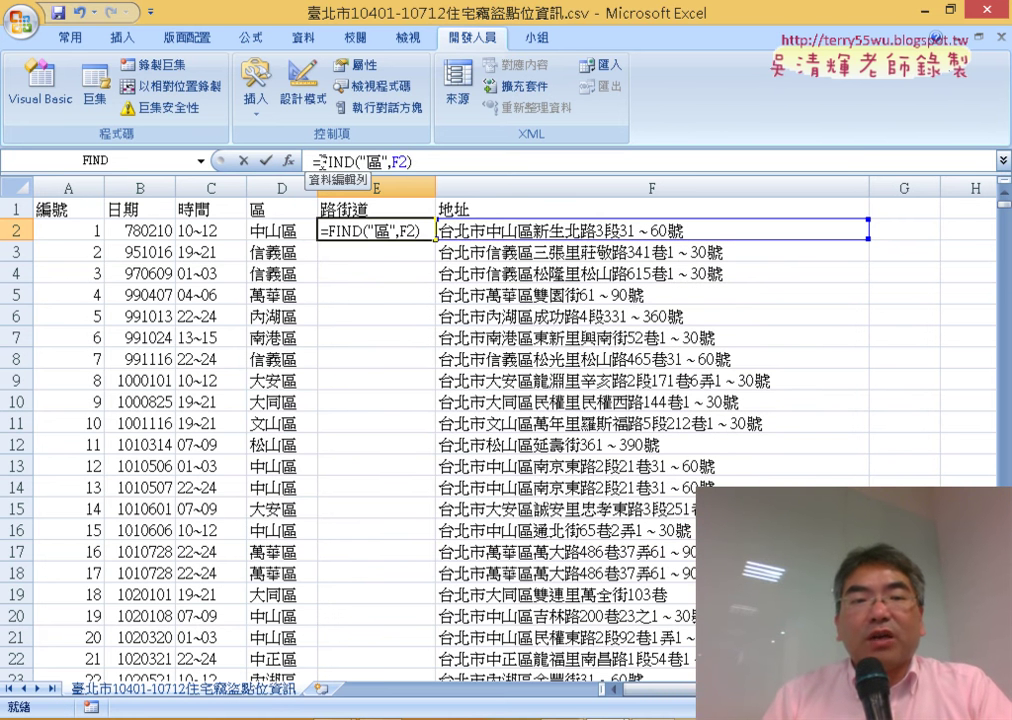
pyautogui.rightClick(386, 164)
pyautogui.click(437, 186)
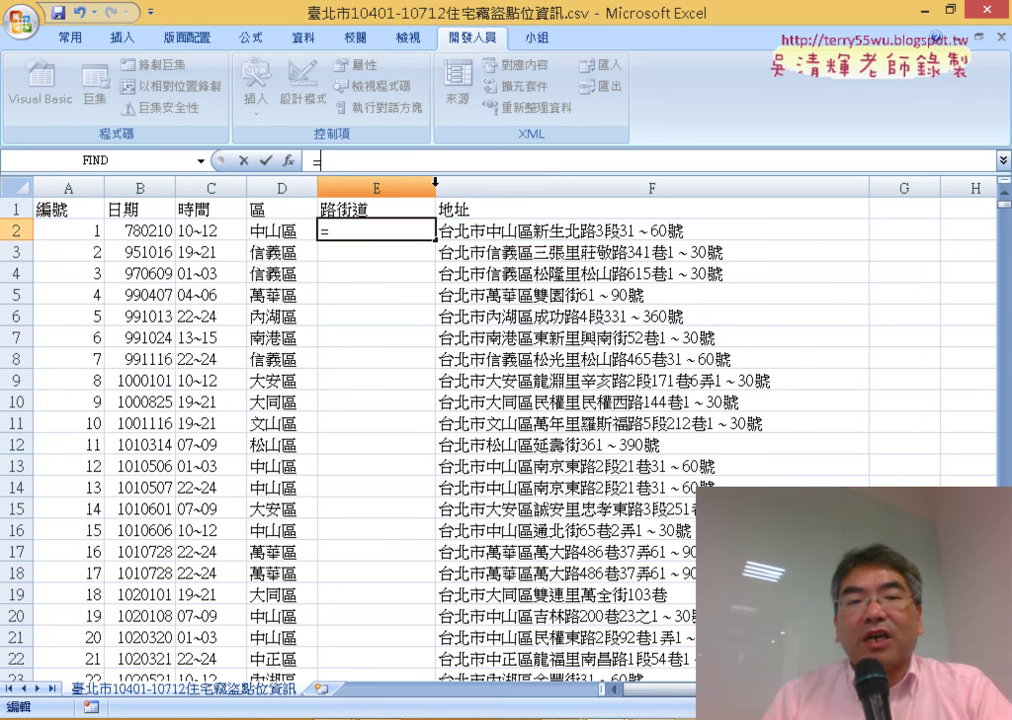
# Start a MID function in E2 from the 文字 text category
pyautogui.click(290, 163)
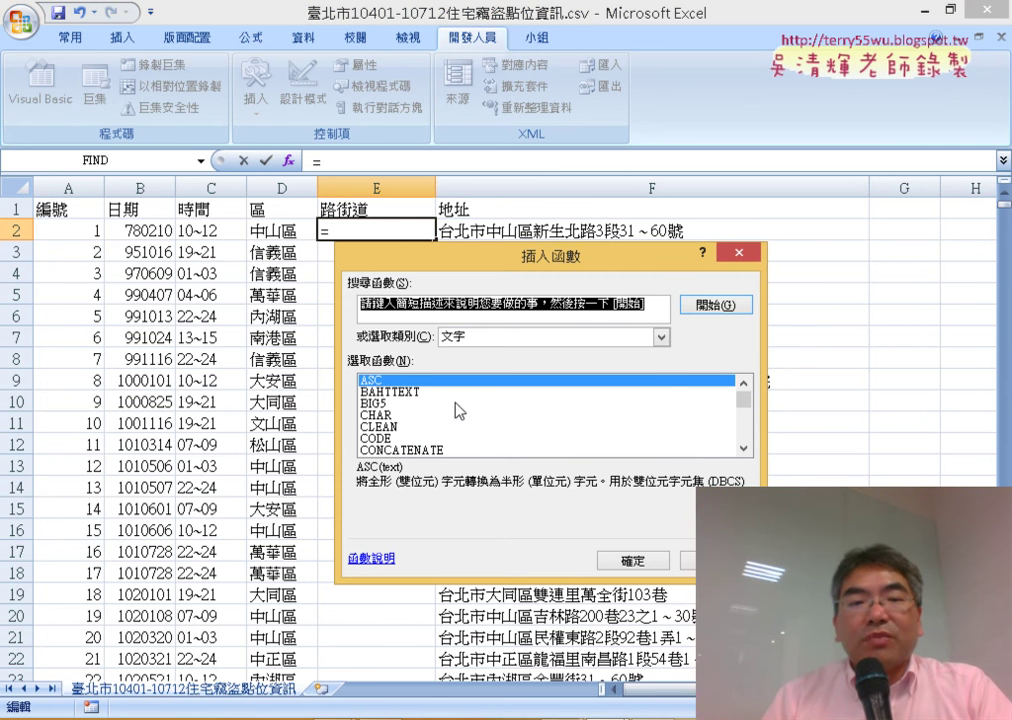
pyautogui.click(502, 347)
pyautogui.click(528, 360)
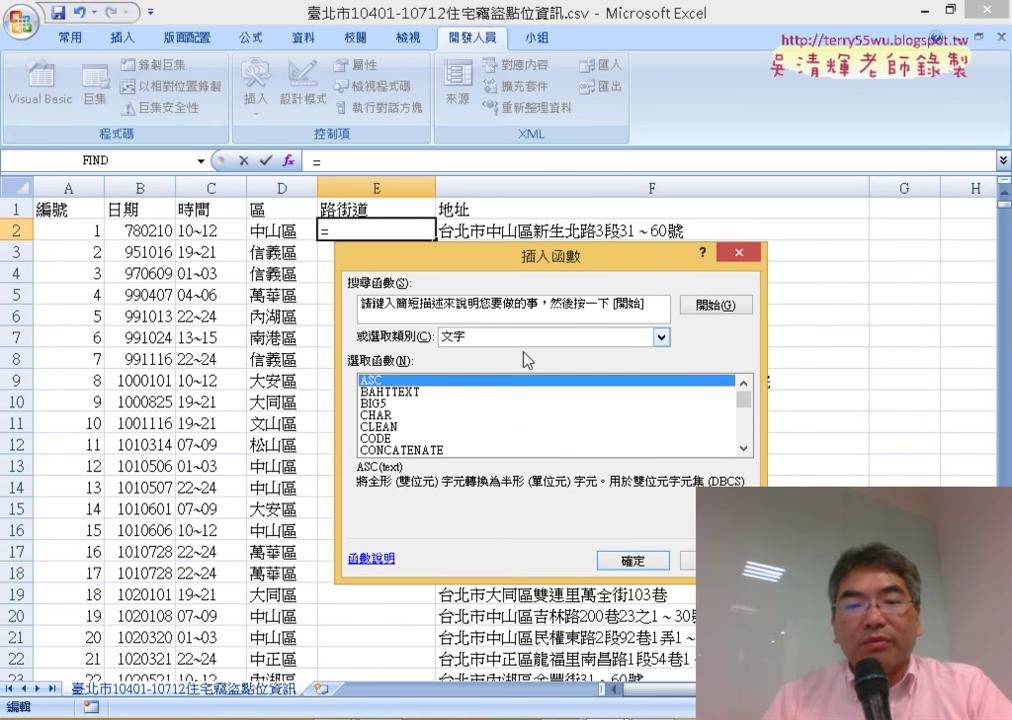
pyautogui.click(742, 449)
pyautogui.click(742, 449)
pyautogui.click(742, 449)
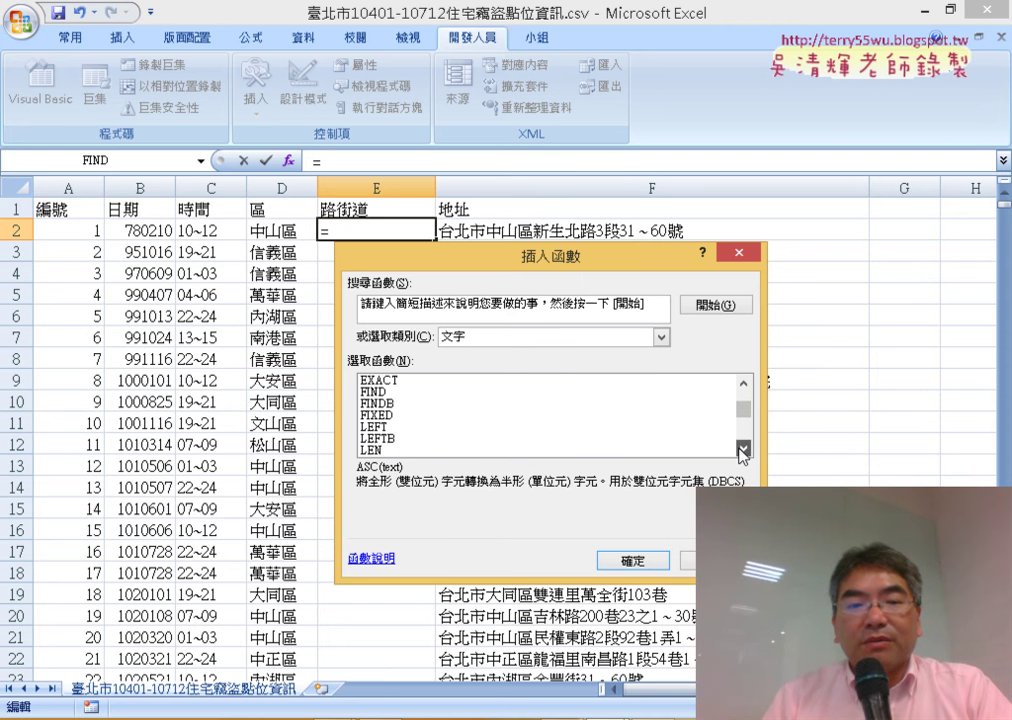
pyautogui.click(742, 449)
pyautogui.click(742, 449)
pyautogui.click(463, 438)
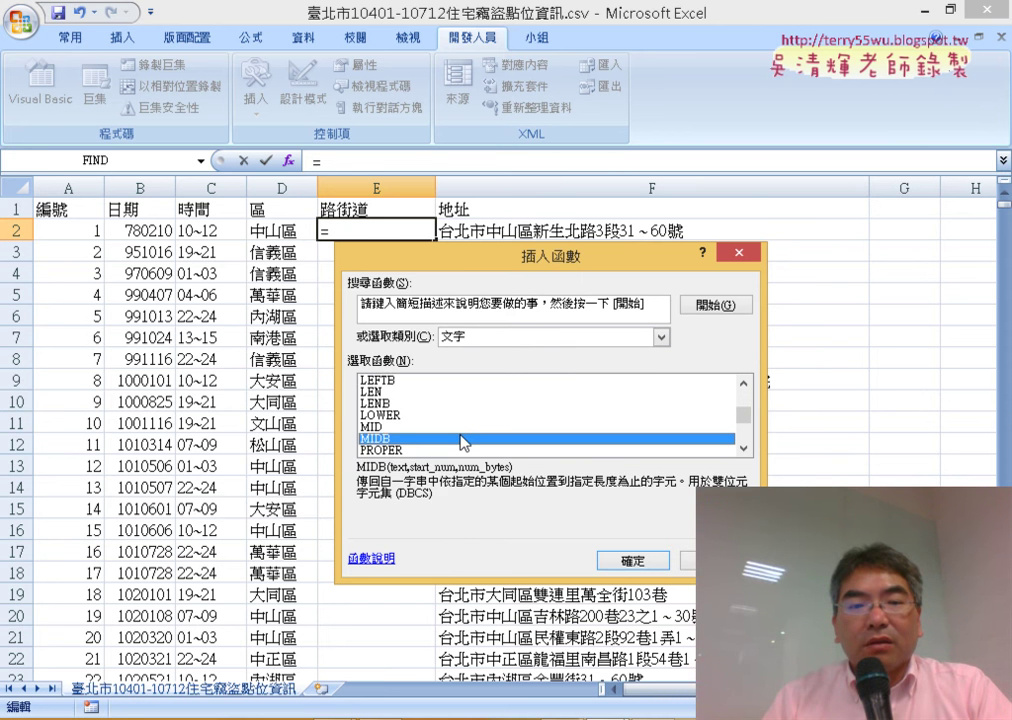
pyautogui.doubleClick(460, 427)
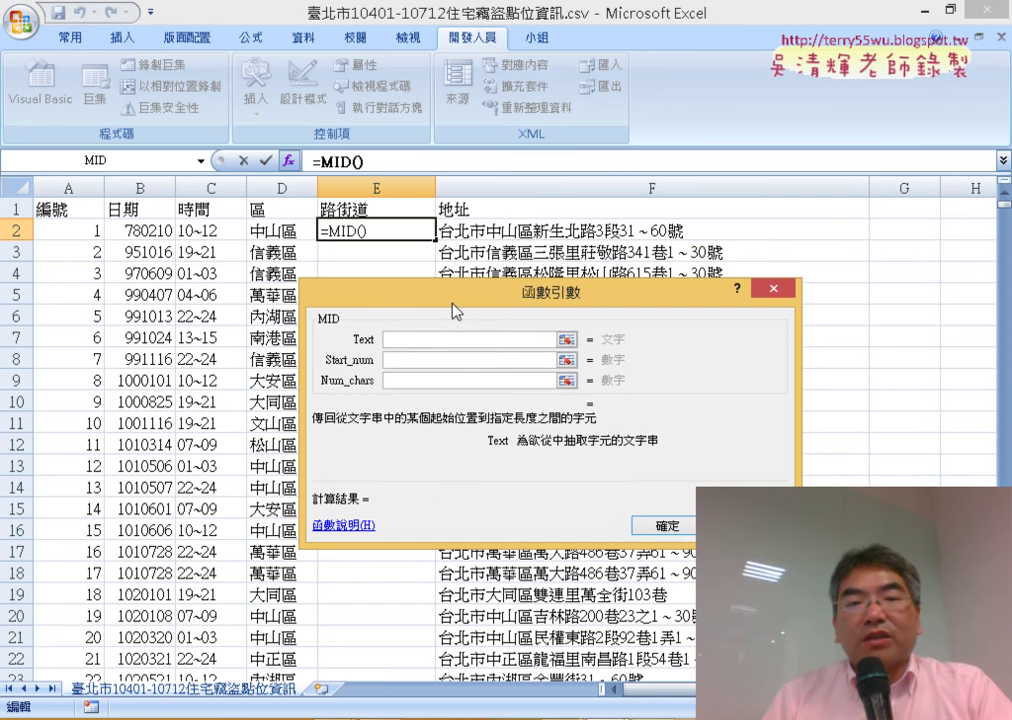
# Set MID's Text to F2 and Start_num to FIND("區",F2)+1, evaluating to 7
pyautogui.click(525, 230)
pyautogui.click(443, 360)
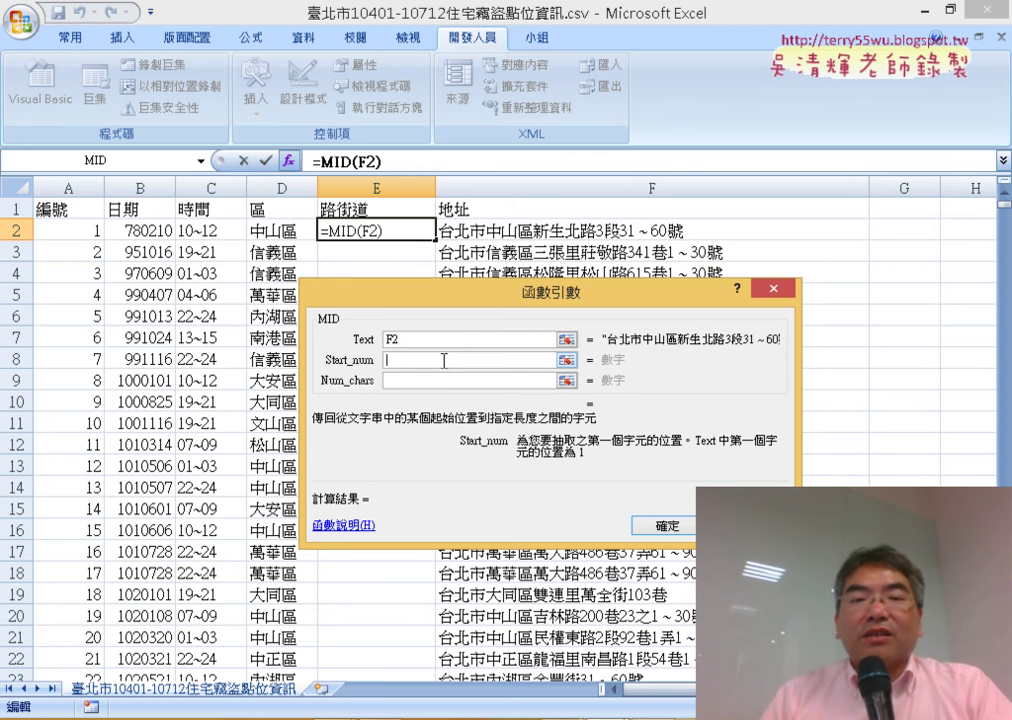
pyautogui.rightClick(560, 361)
pyautogui.click(605, 419)
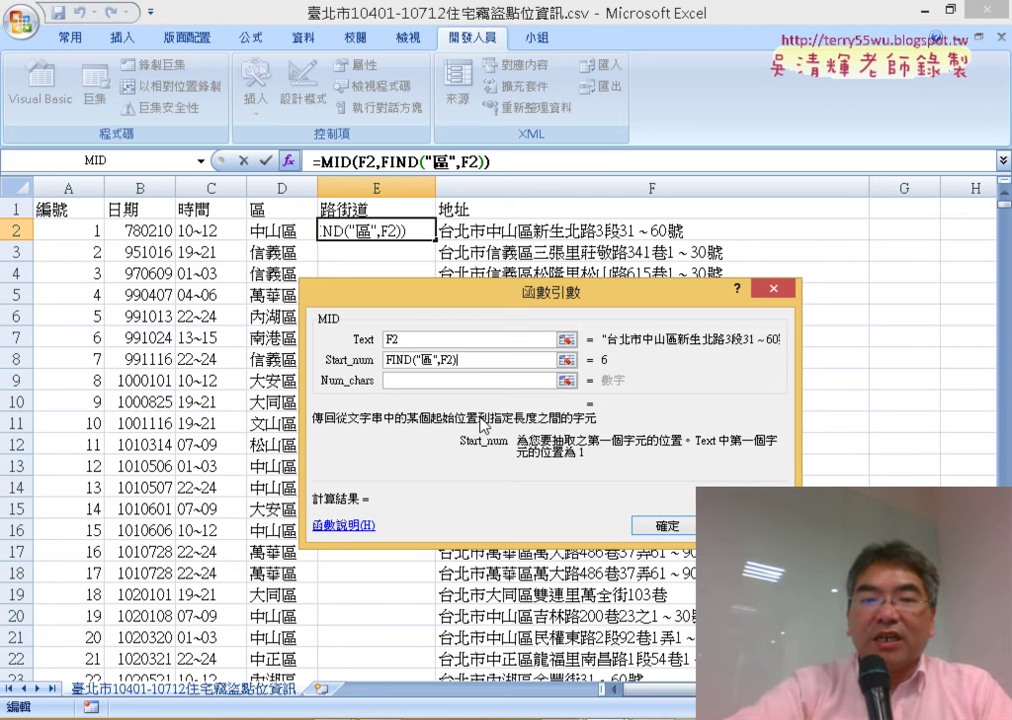
pyautogui.write('+')
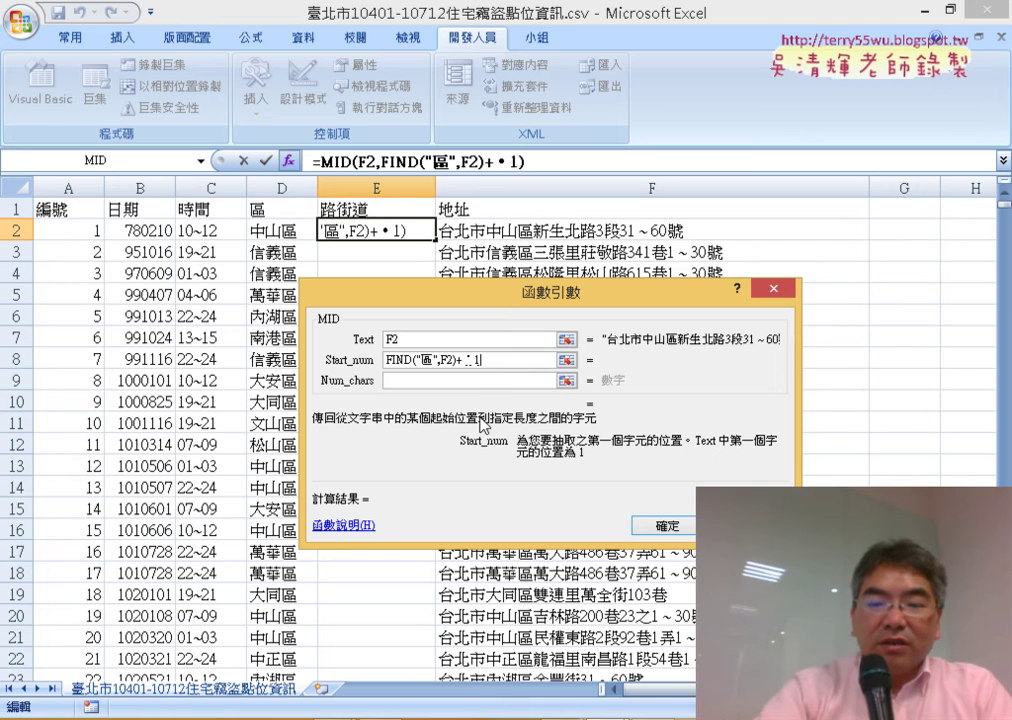
pyautogui.write('1')
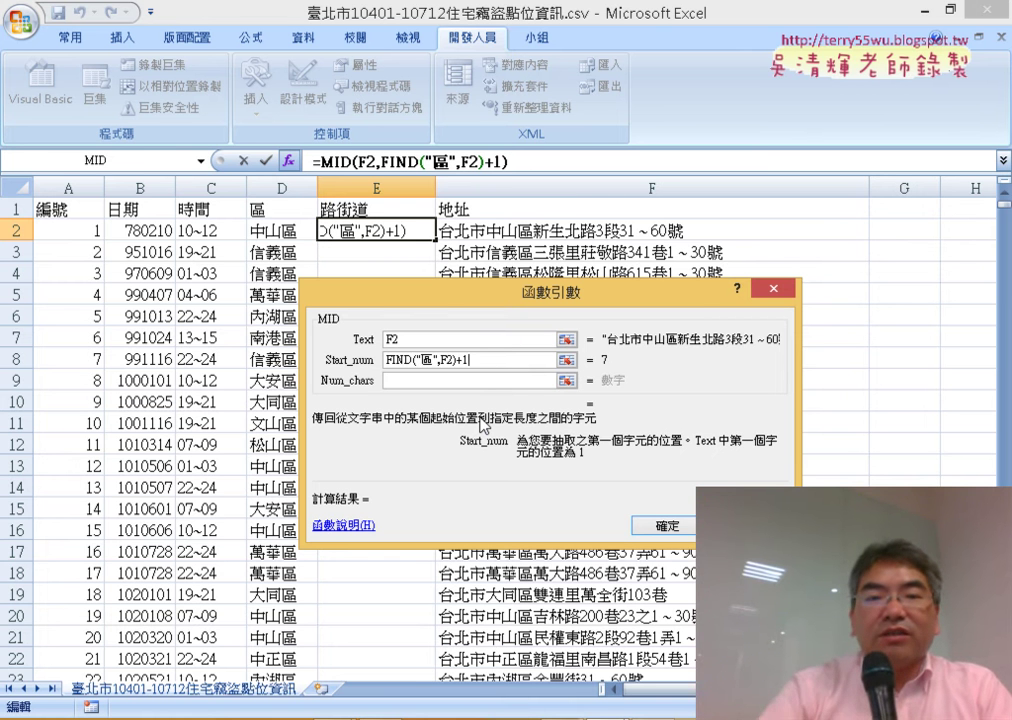
pyautogui.click(479, 384)
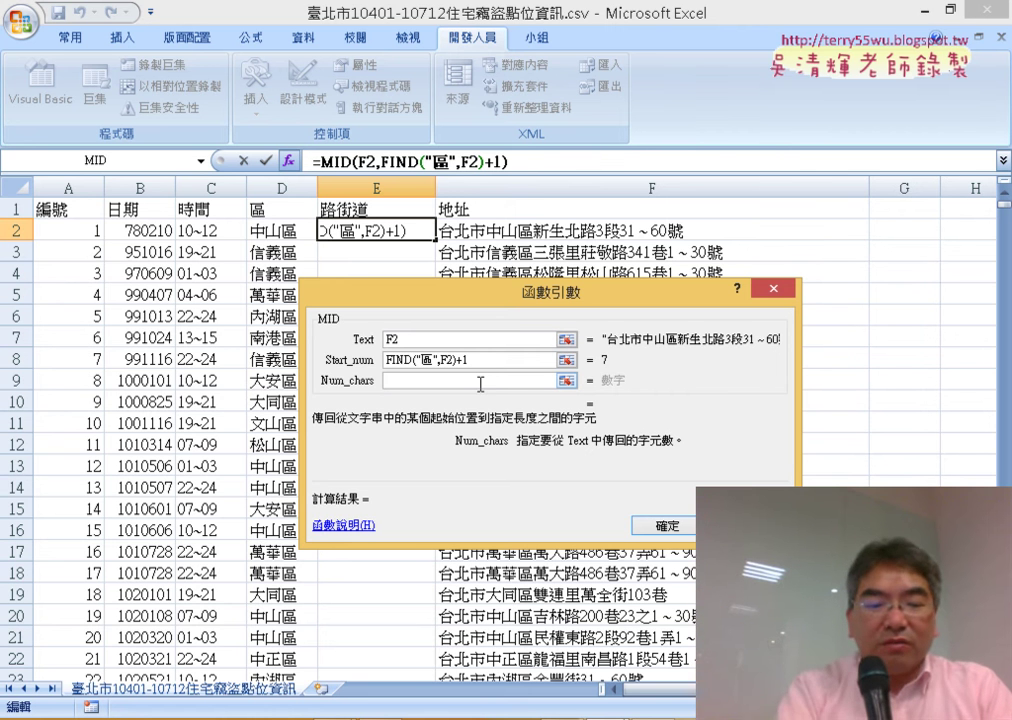
# Set Num_chars to FIND("路",F2)-FIND("區",F2) and confirm, so E2 shows 新生北路
pyautogui.hotkey('ctrl', 'v')
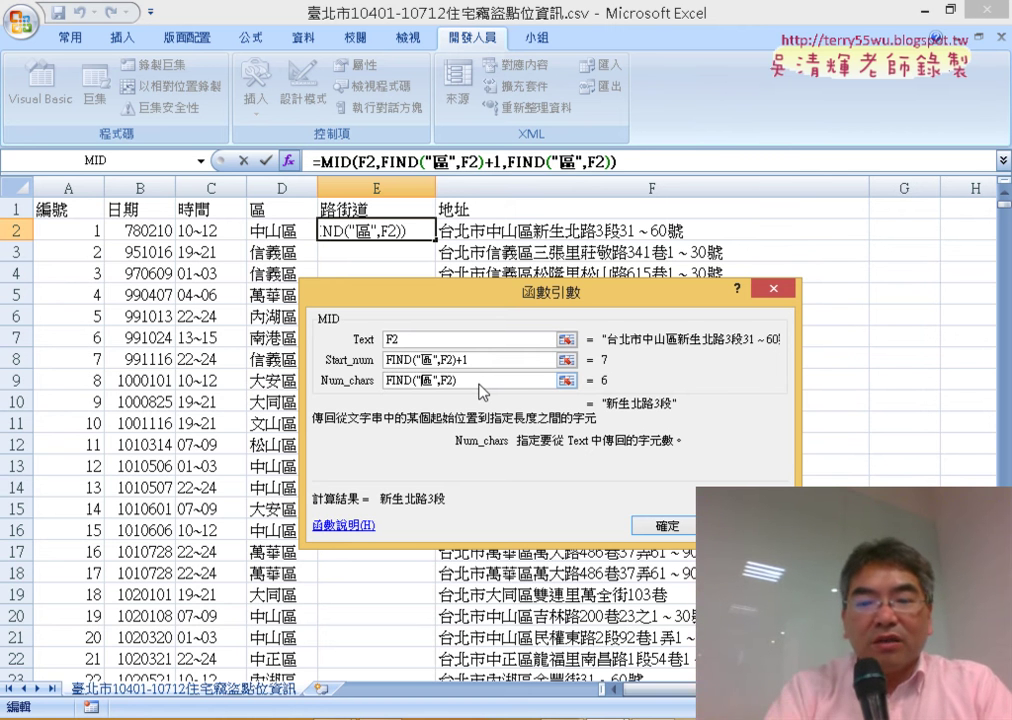
pyautogui.press('BackSpace')
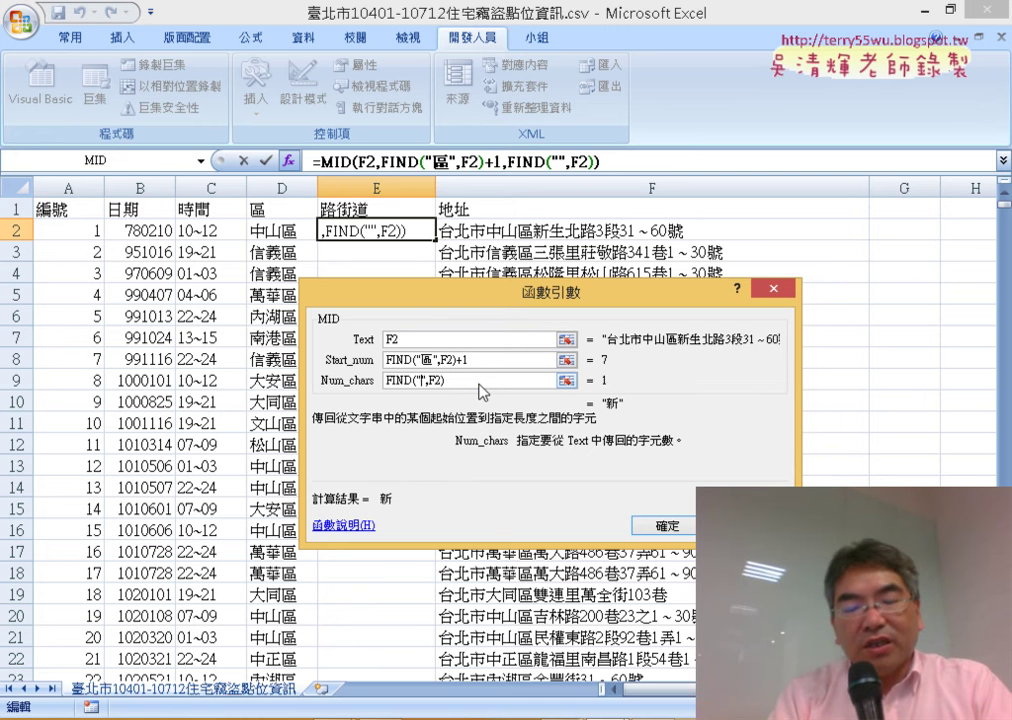
pyautogui.write('ㄌ')
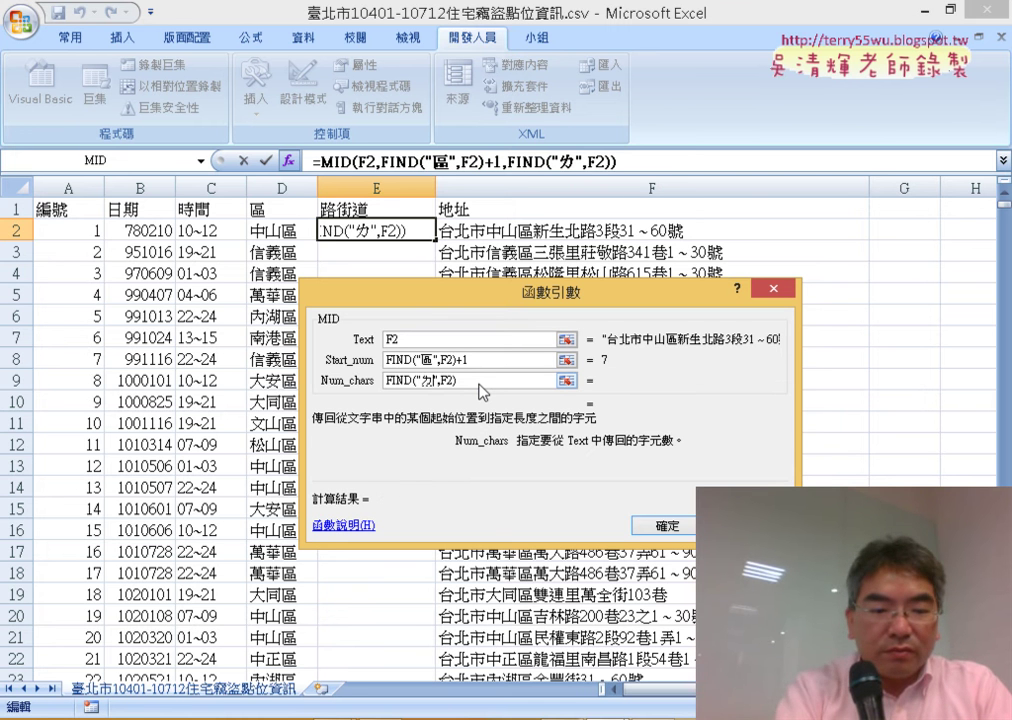
pyautogui.write('路')
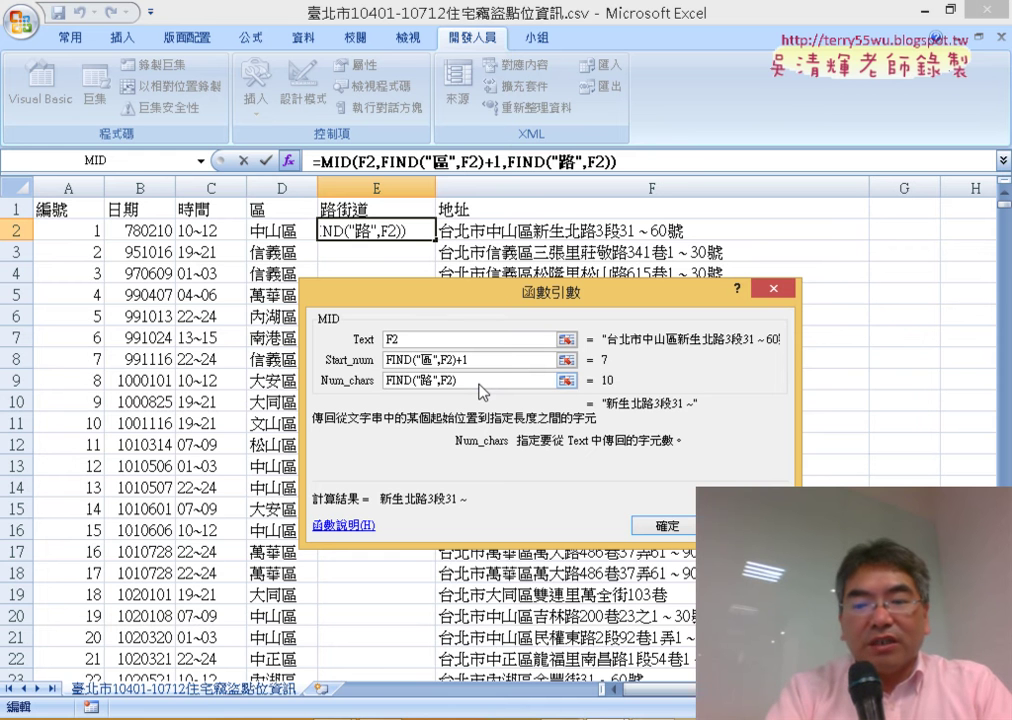
pyautogui.write('ㄥ')
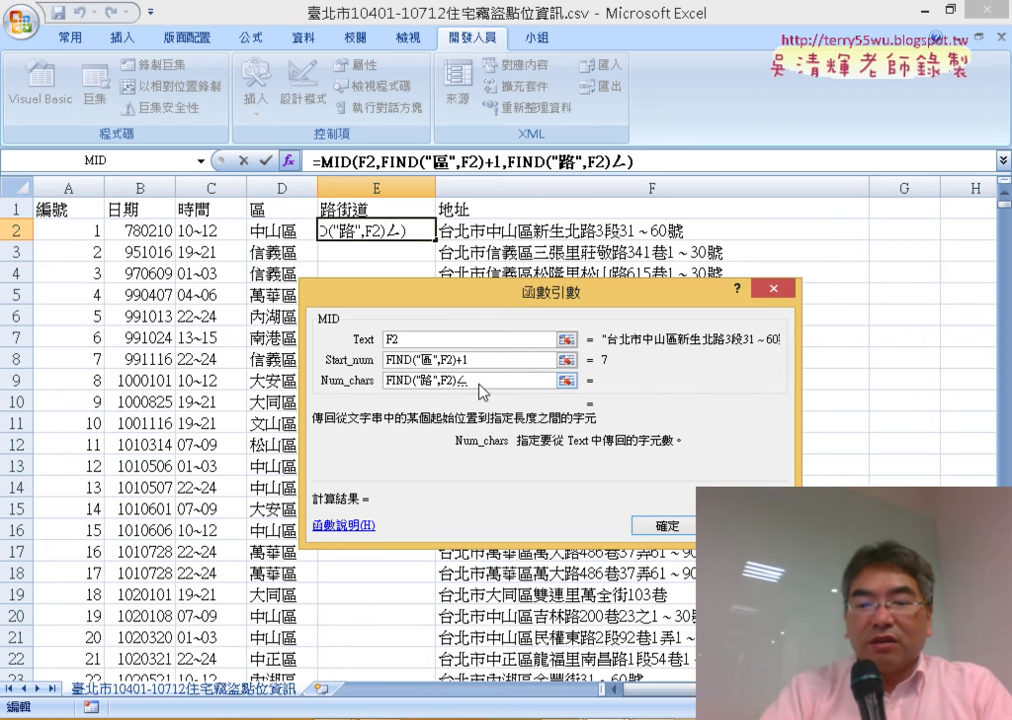
pyautogui.press('BackSpace')
pyautogui.write('-')
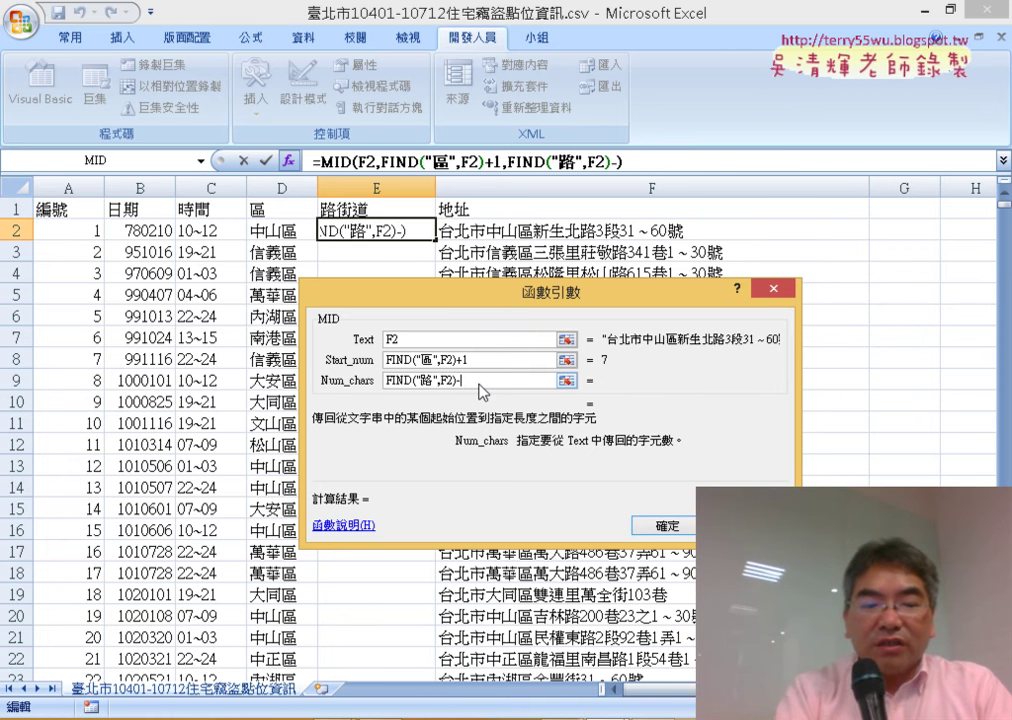
pyautogui.write('FIND("區",F2)')
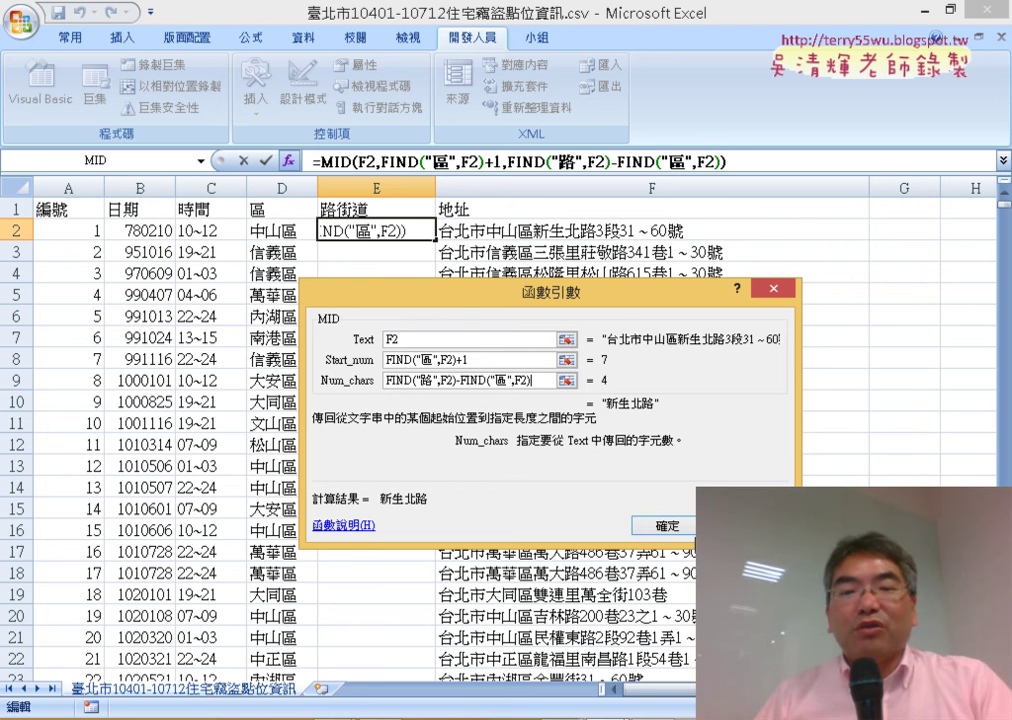
pyautogui.click(693, 527)
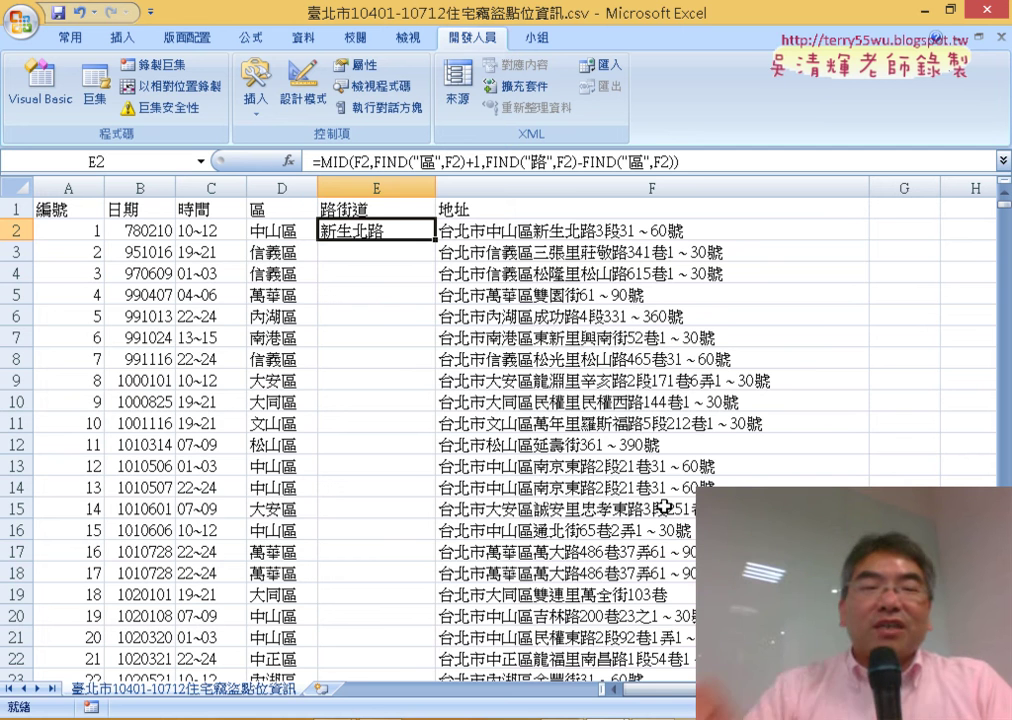
# Fill E2's MID formula down column E and inspect E5's #VALUE! against its 街 address
pyautogui.click(436, 241)
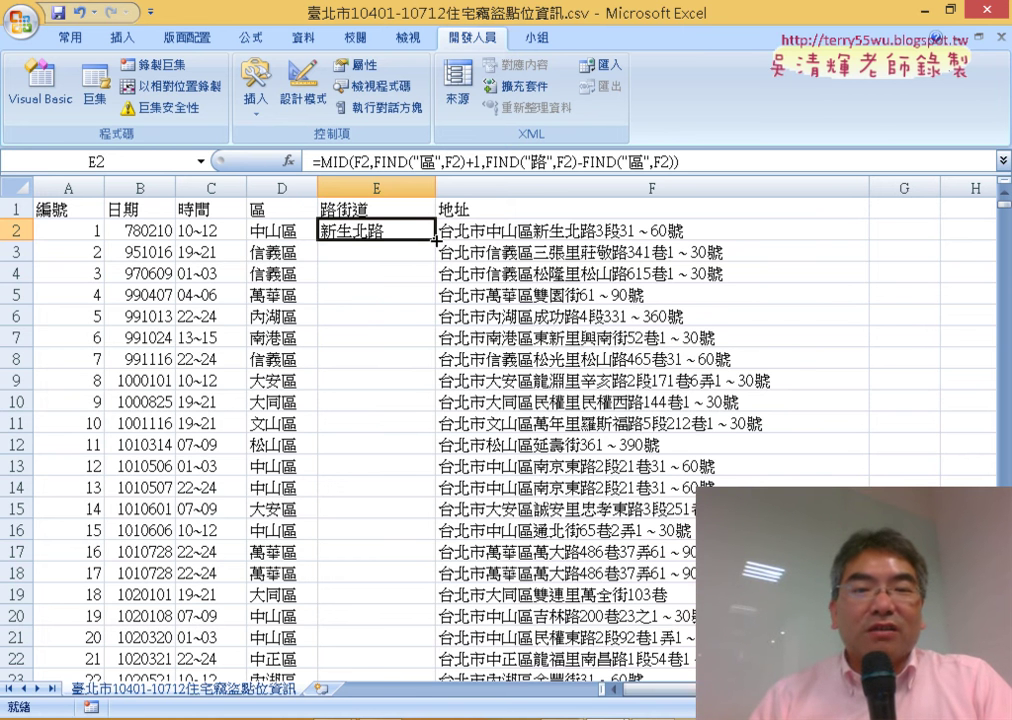
pyautogui.doubleClick(436, 241)
pyautogui.click(409, 295)
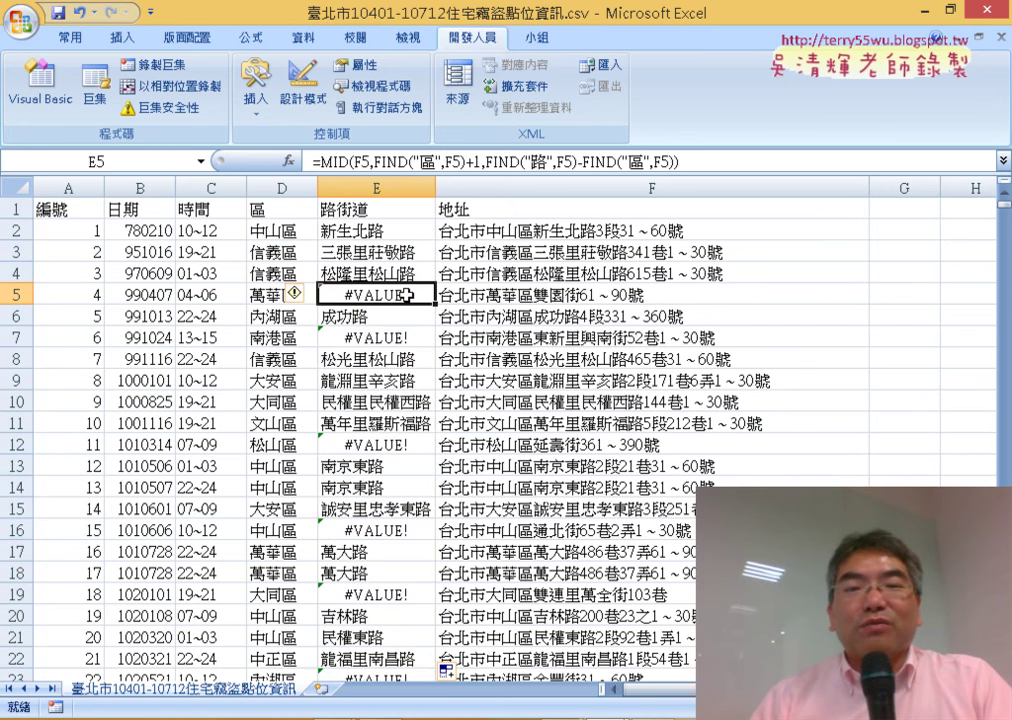
pyautogui.click(594, 295)
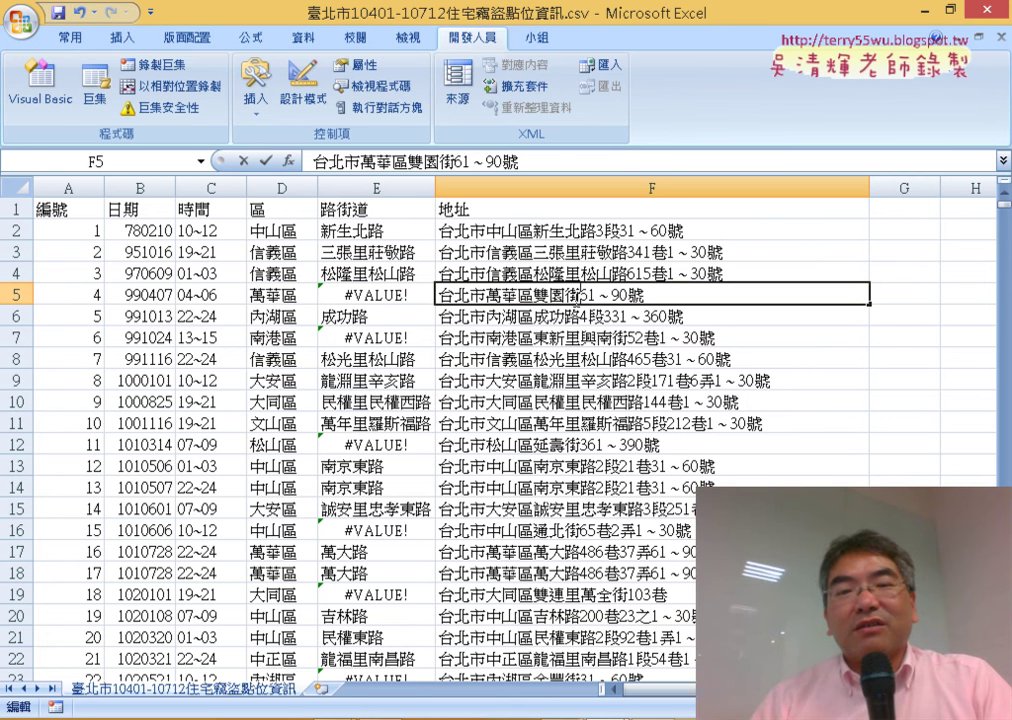
pyautogui.doubleClick(561, 291)
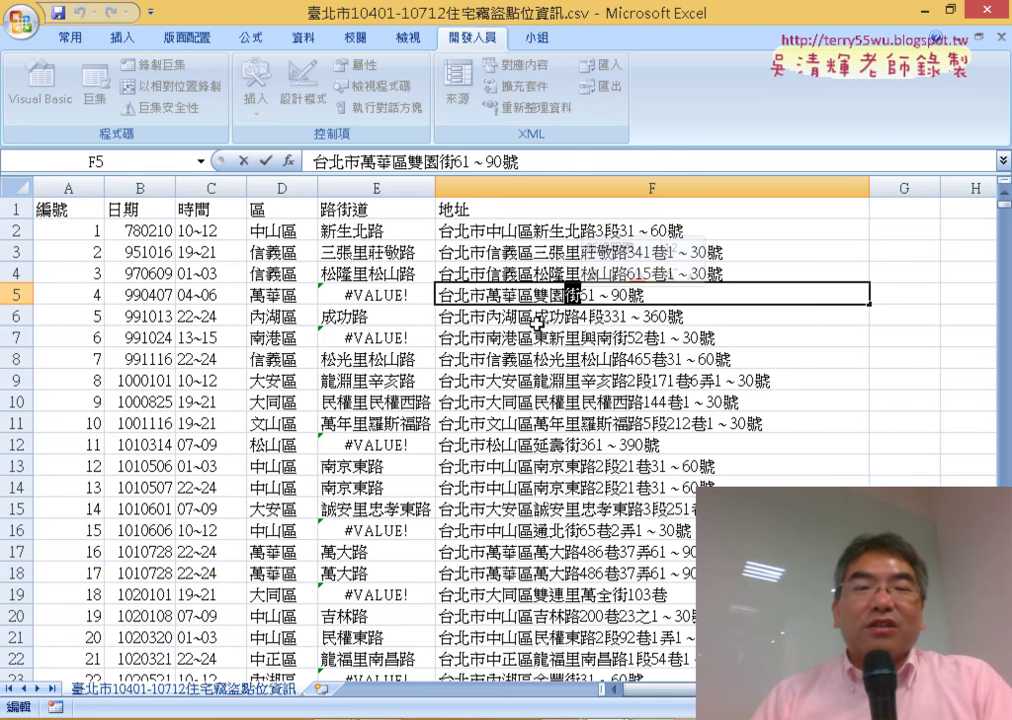
pyautogui.click(370, 295)
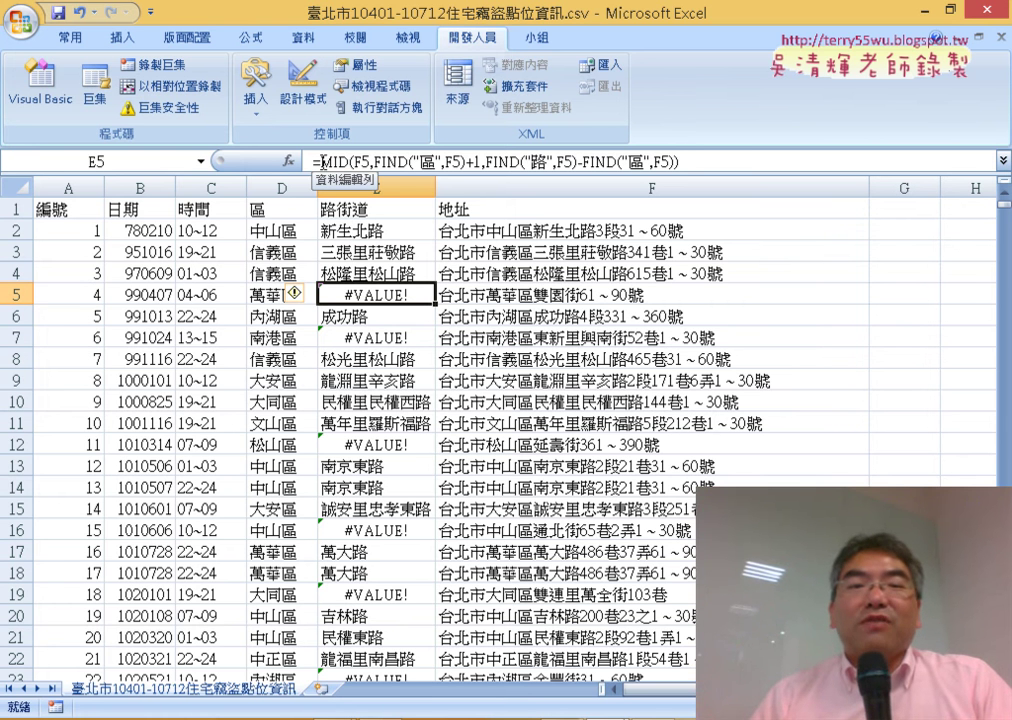
# Cut E5's whole MID formula out, leaving a bare equals sign
pyautogui.moveTo(318, 162); pyautogui.dragTo(434, 180)
pyautogui.hotkey('ctrl', 'c')
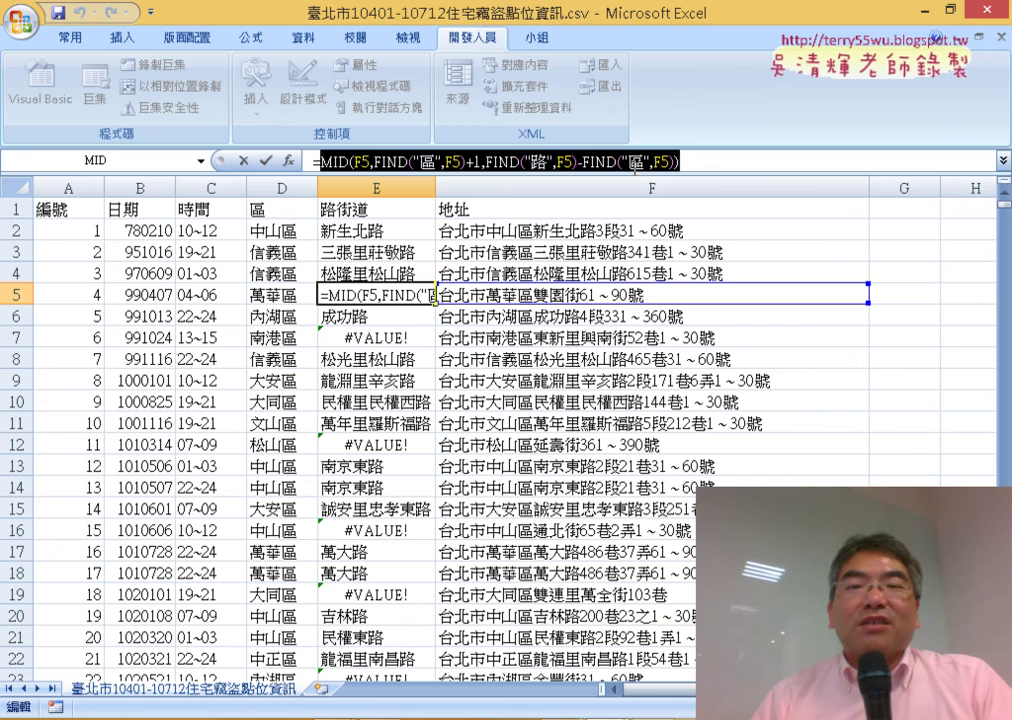
pyautogui.rightClick(634, 166)
pyautogui.click(686, 181)
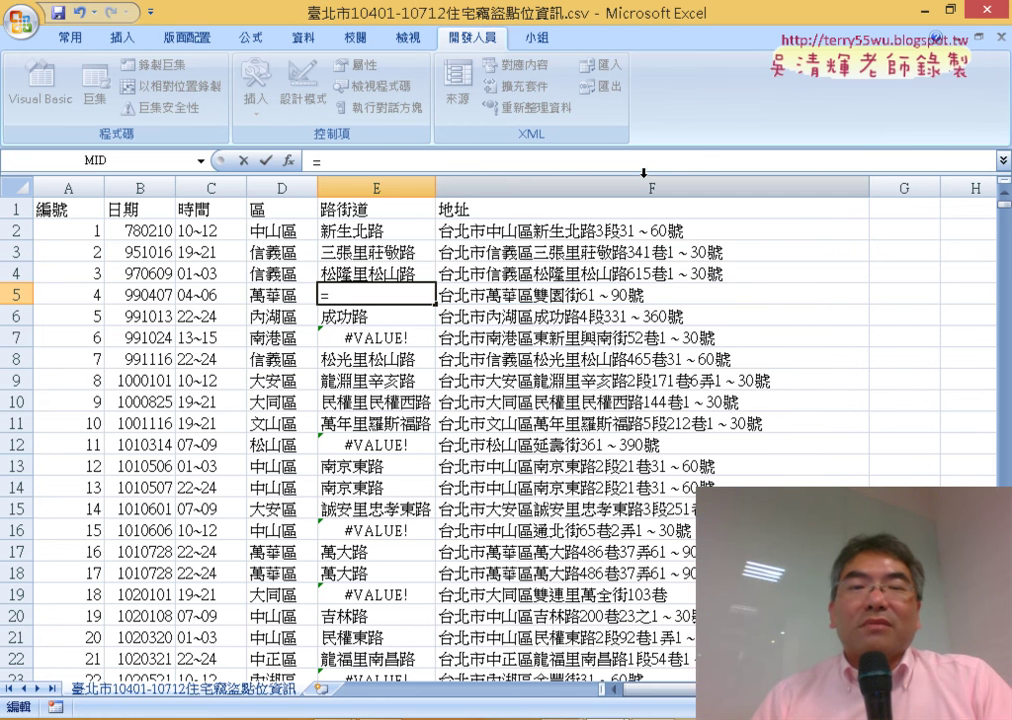
pyautogui.click(289, 161)
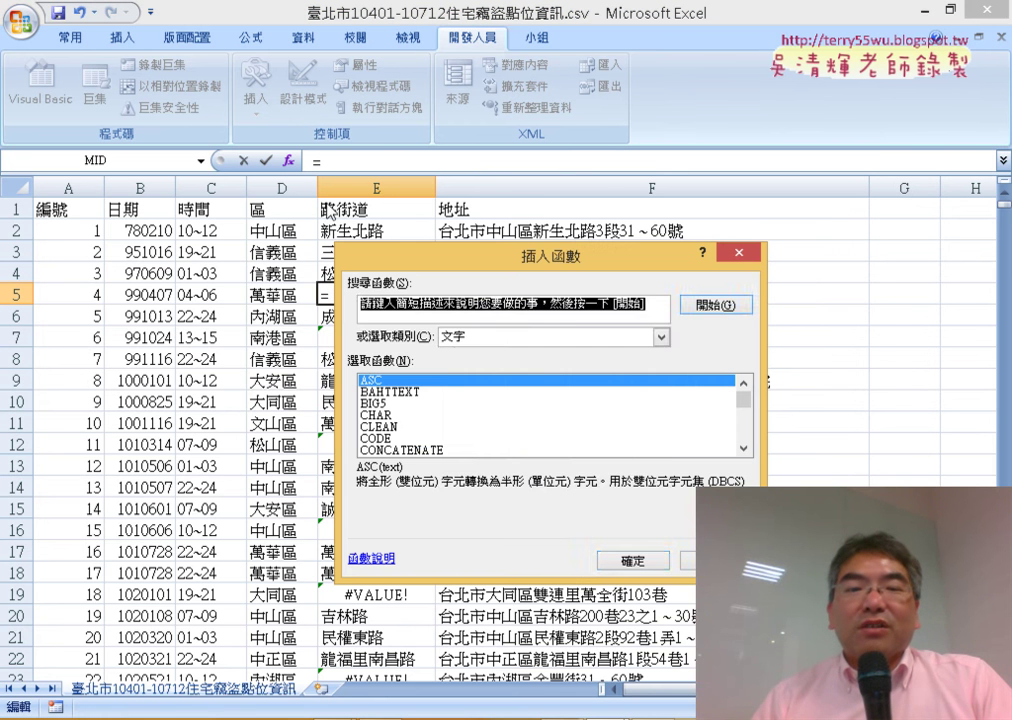
# Start an IFERROR in E5 with the cut MID formula pasted as its Value
pyautogui.click(474, 339)
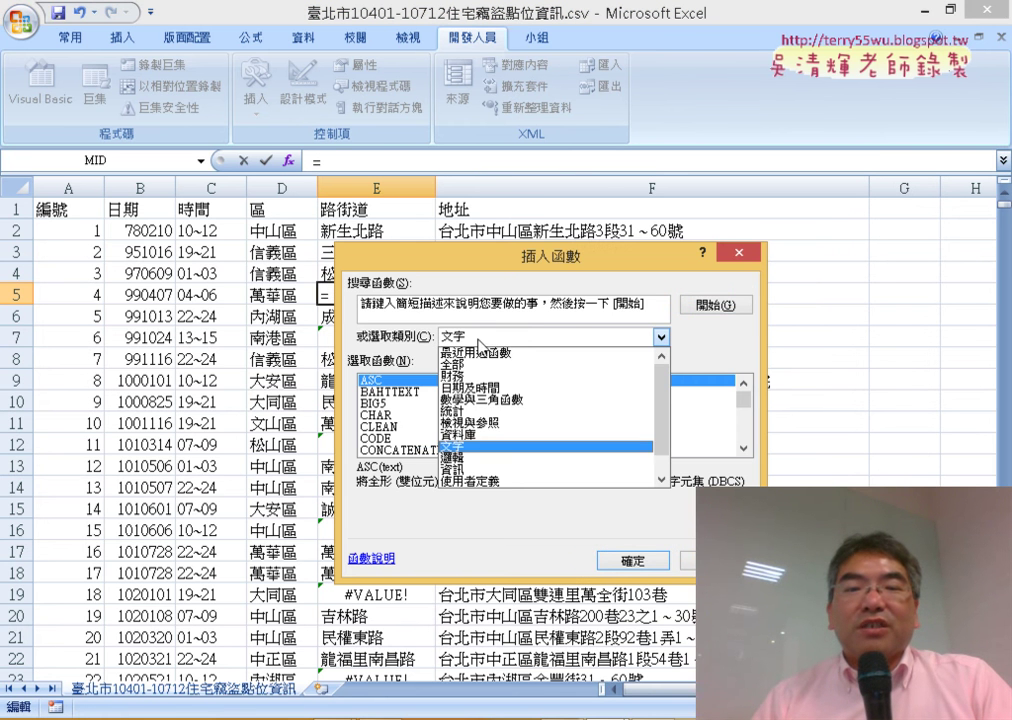
pyautogui.click(506, 471)
pyautogui.doubleClick(424, 416)
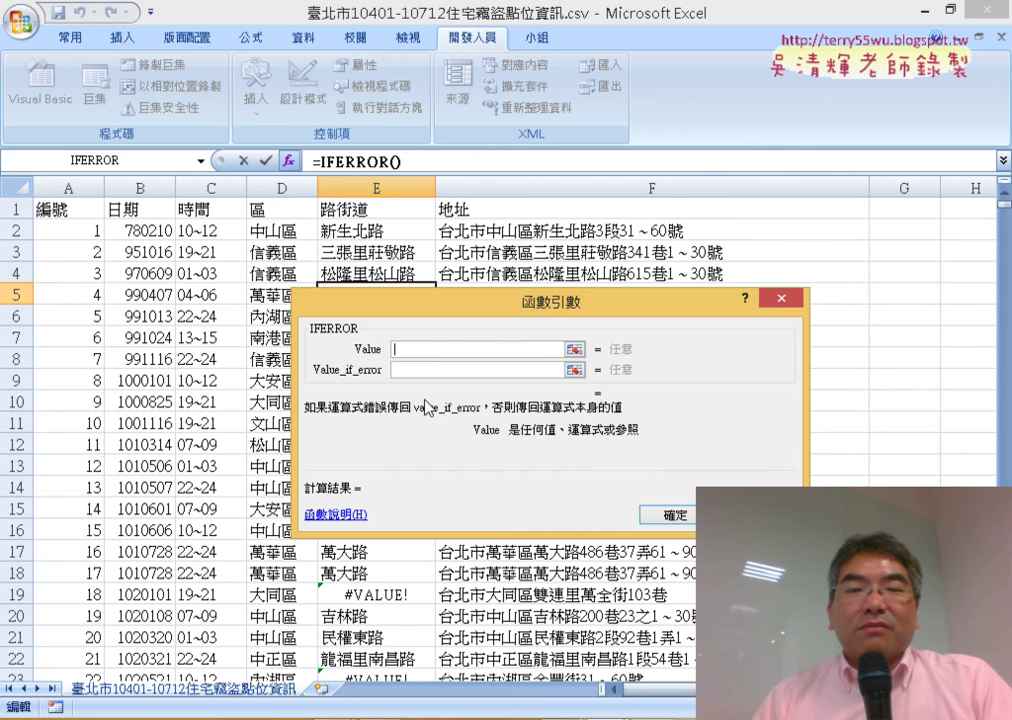
pyautogui.rightClick(433, 350)
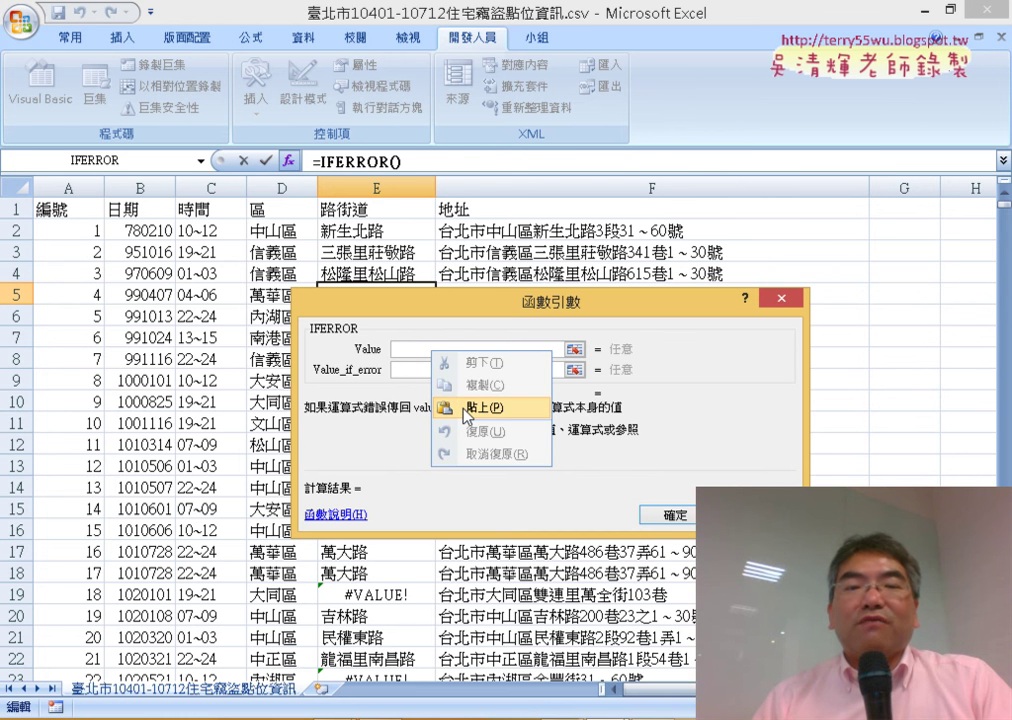
pyautogui.click(466, 410)
pyautogui.moveTo(533, 350); pyautogui.dragTo(385, 349)
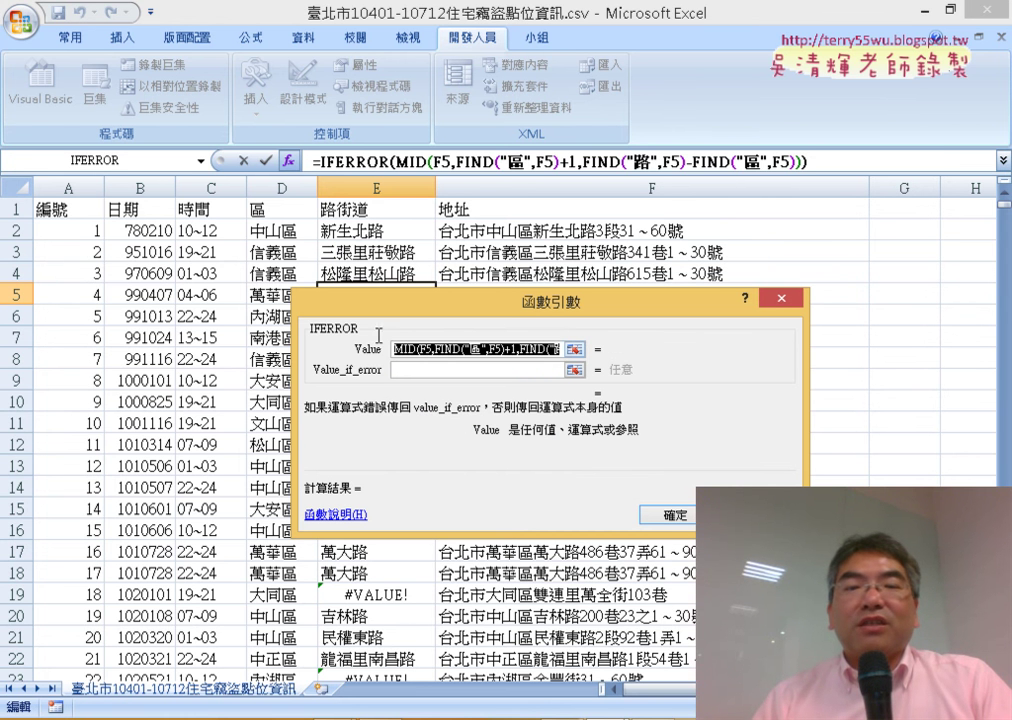
# Paste the MID formula as the fallback with 路 changed to 街, so E5 shows 雙園街
pyautogui.click(415, 368)
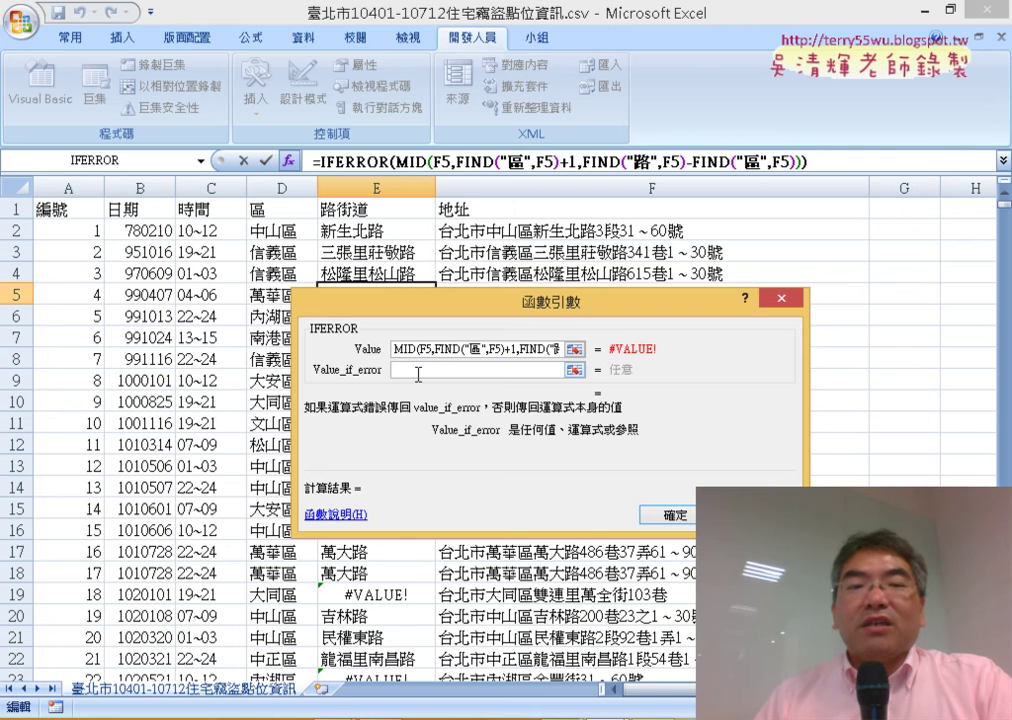
pyautogui.rightClick(418, 373)
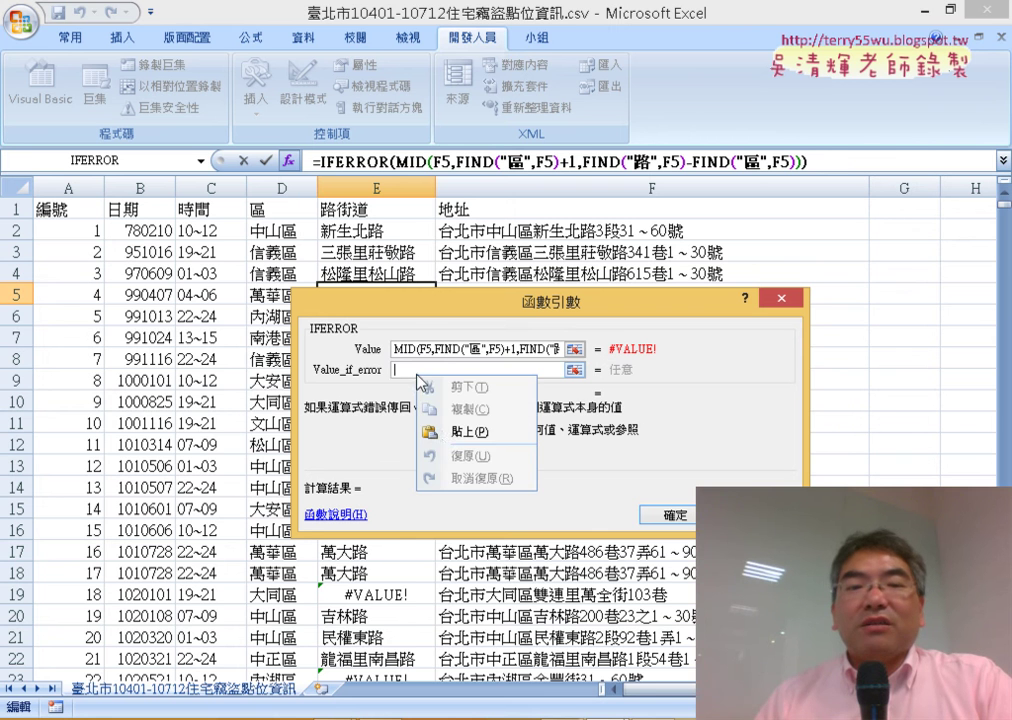
pyautogui.click(476, 434)
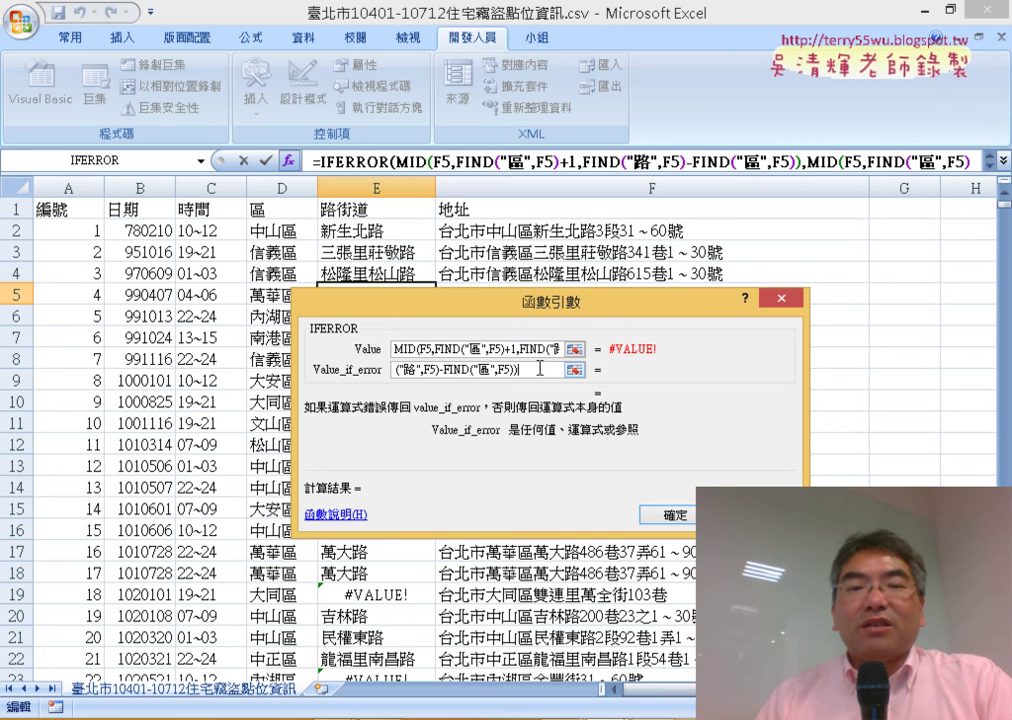
pyautogui.click(381, 367)
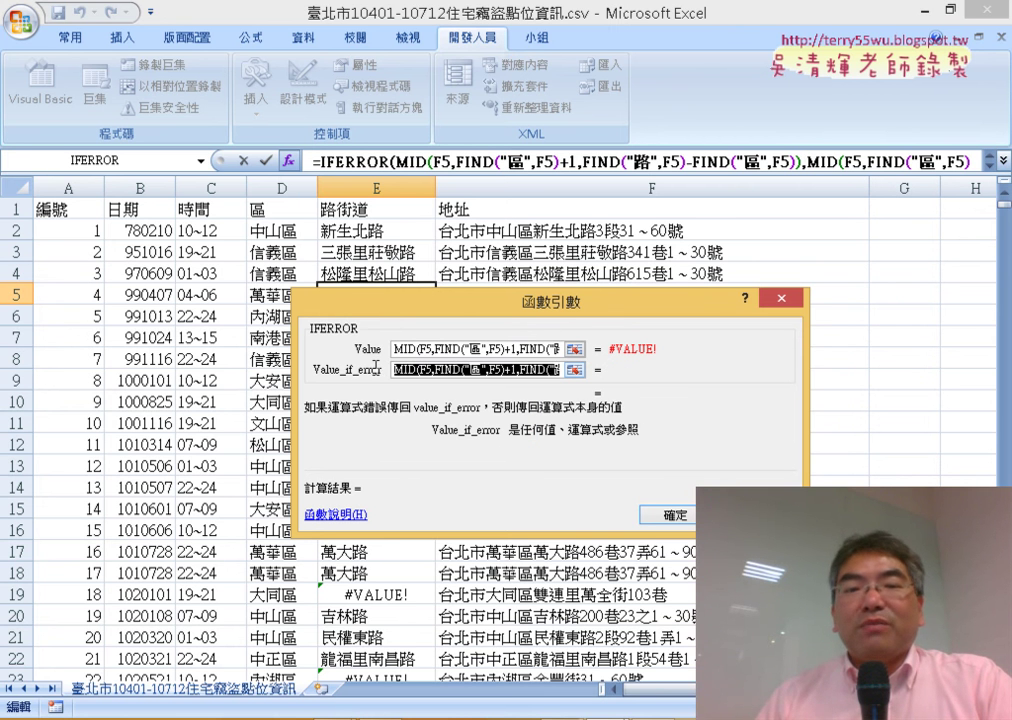
pyautogui.click(517, 369)
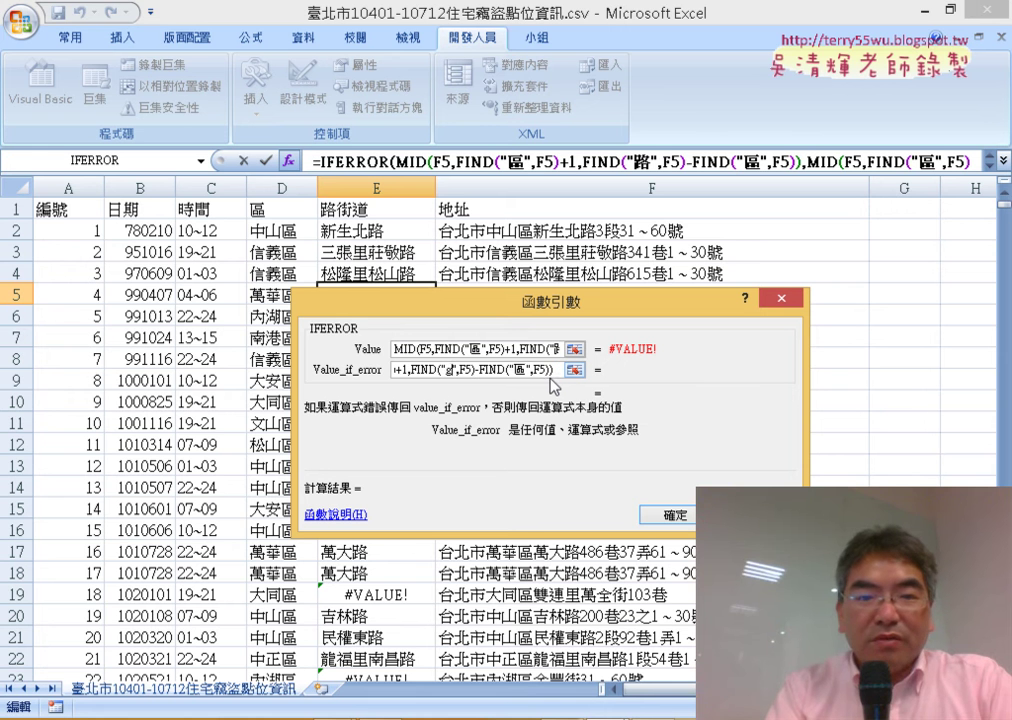
pyautogui.press('BackSpace')
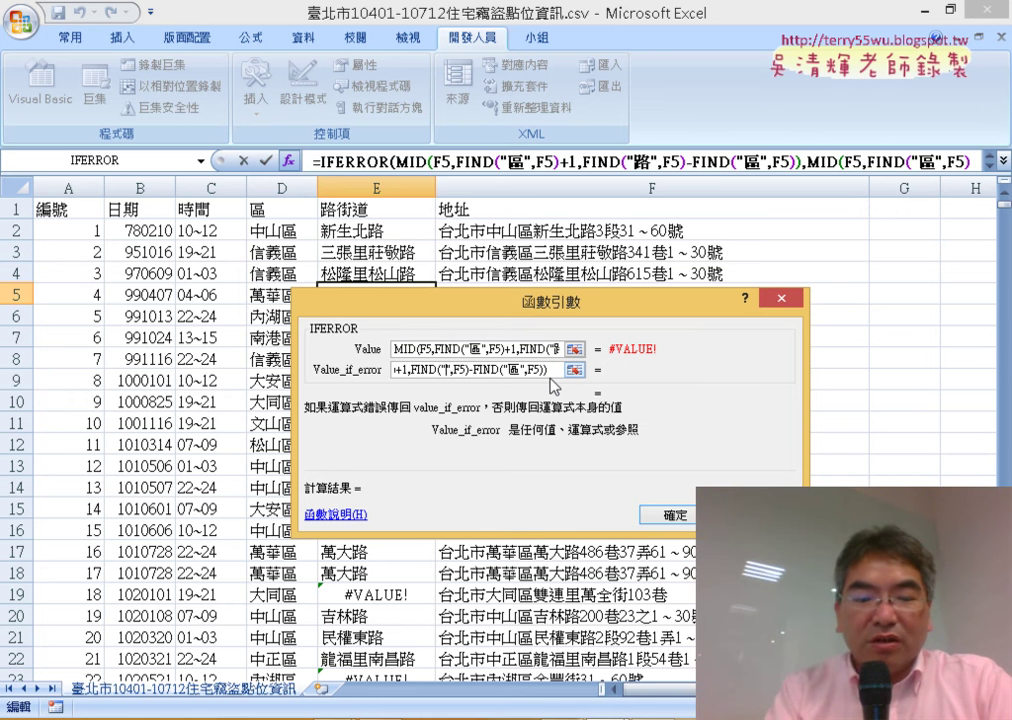
pyautogui.write('街')
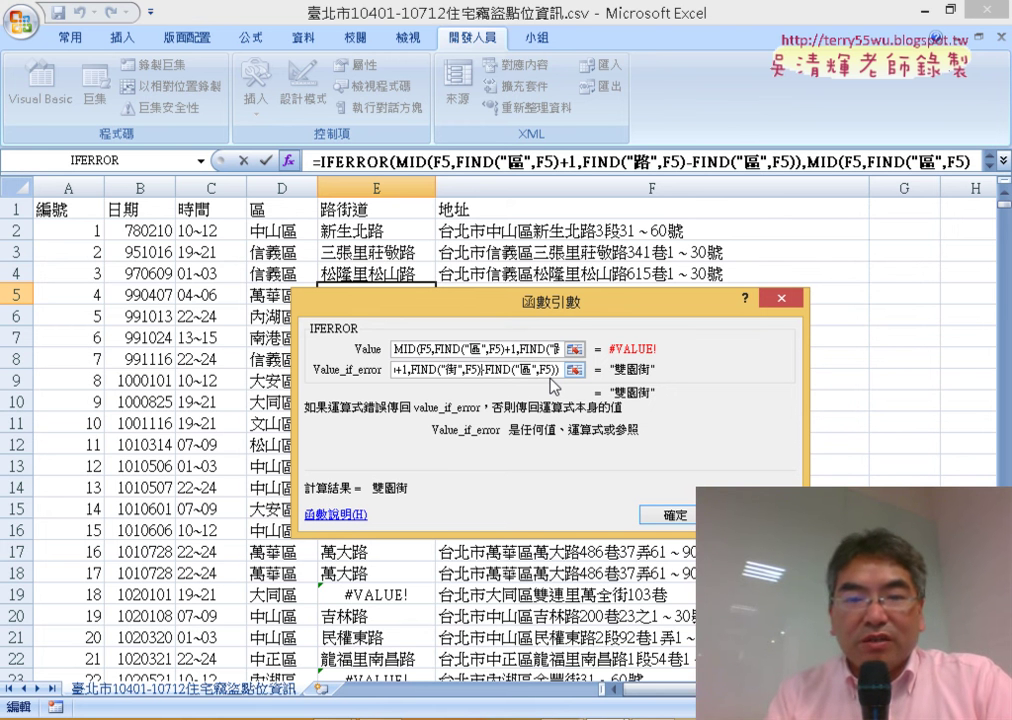
pyautogui.press('Left')
pyautogui.press('Left')
pyautogui.press('Left')
pyautogui.press('Left')
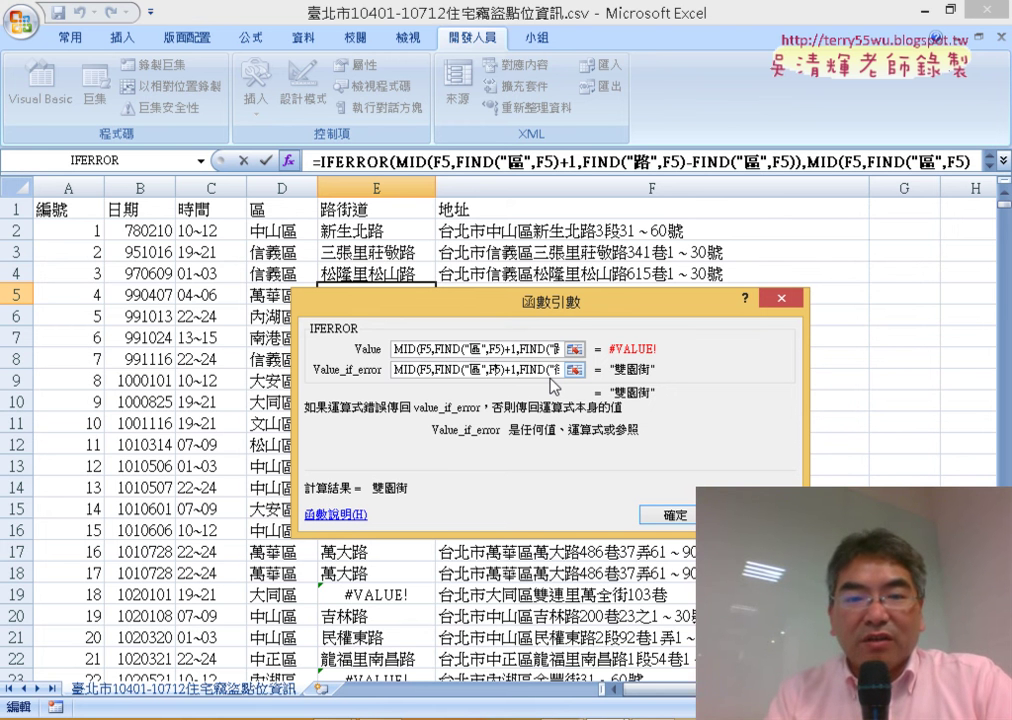
pyautogui.press('Left')
pyautogui.press('Left')
pyautogui.press('Left')
pyautogui.press('Left')
pyautogui.press('Left')
pyautogui.press('Left')
pyautogui.press('Left')
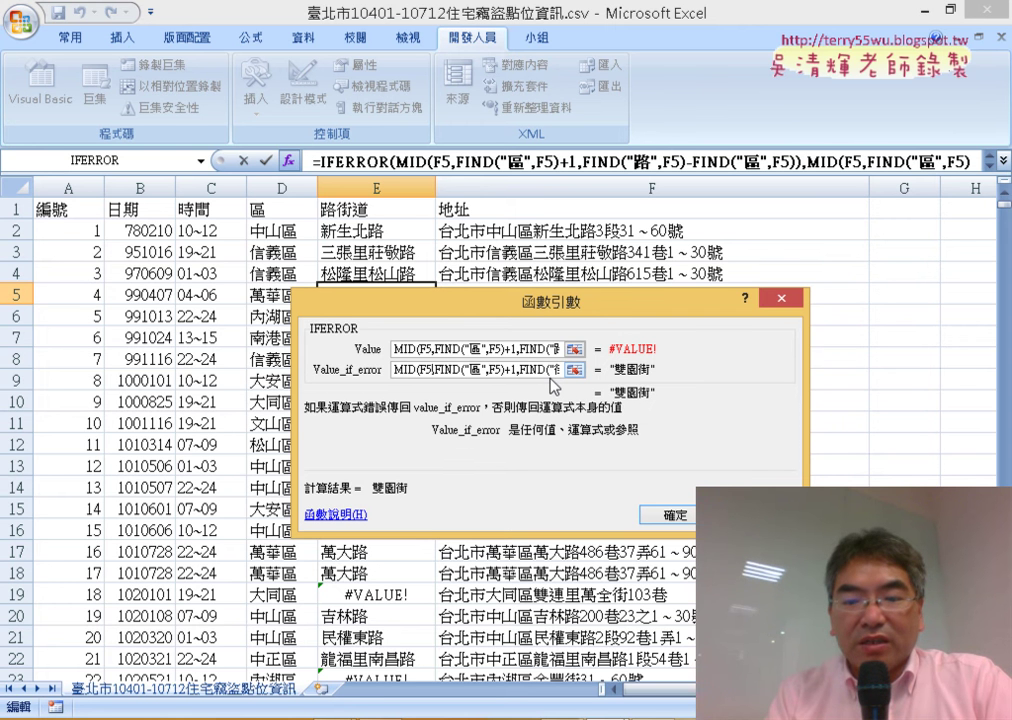
pyautogui.press('Right')
pyautogui.press('Right')
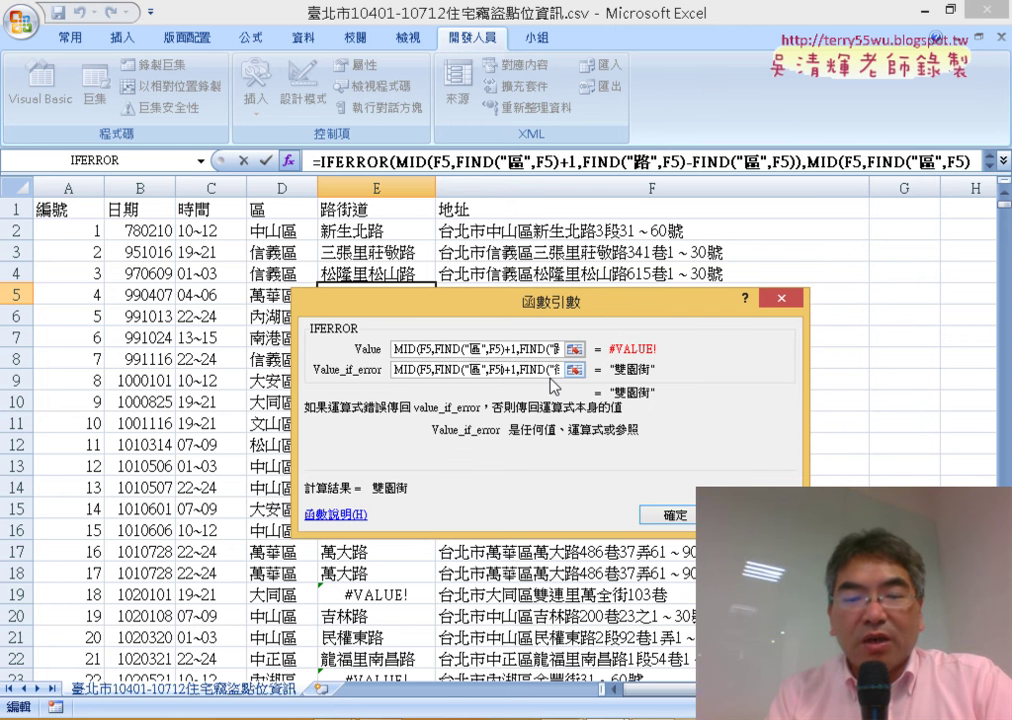
pyautogui.press('Right')
pyautogui.press('Right')
pyautogui.press('Right')
pyautogui.press('Right')
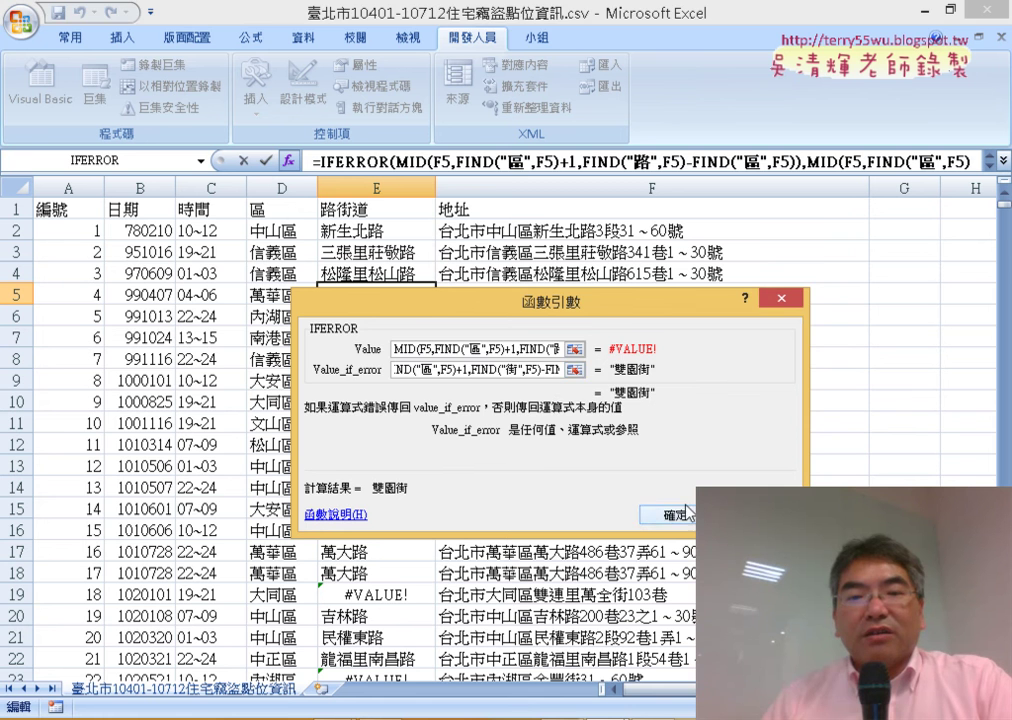
pyautogui.press('Return')
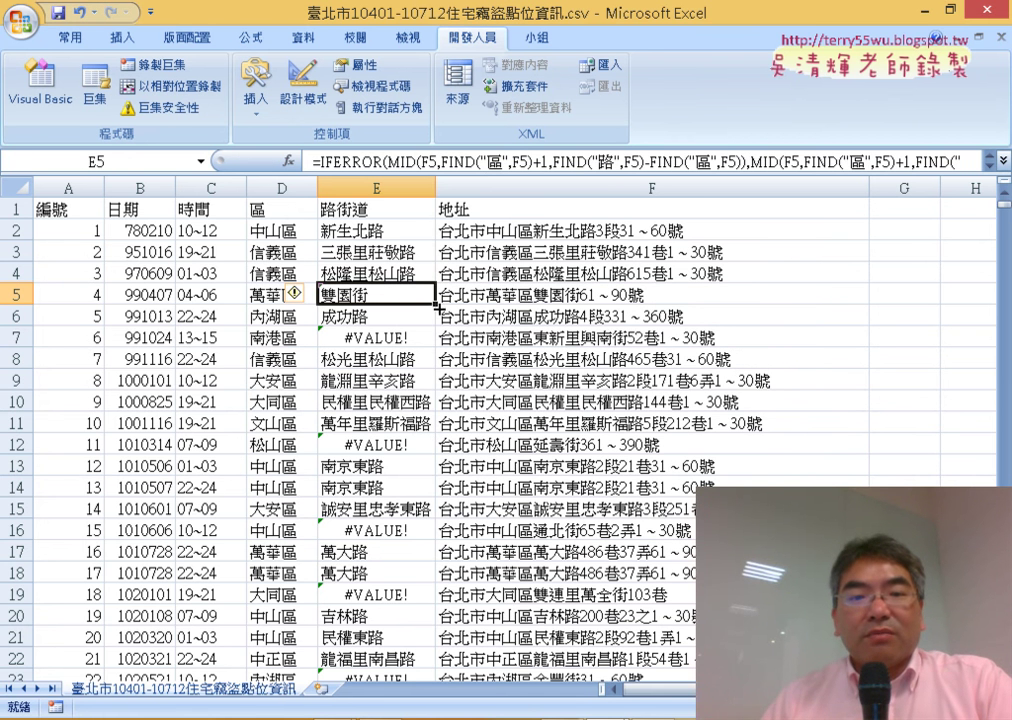
# Fill E5's IFERROR formula down column E and scroll to find #VALUE! at E59's 大道 address
pyautogui.doubleClick(437, 307)
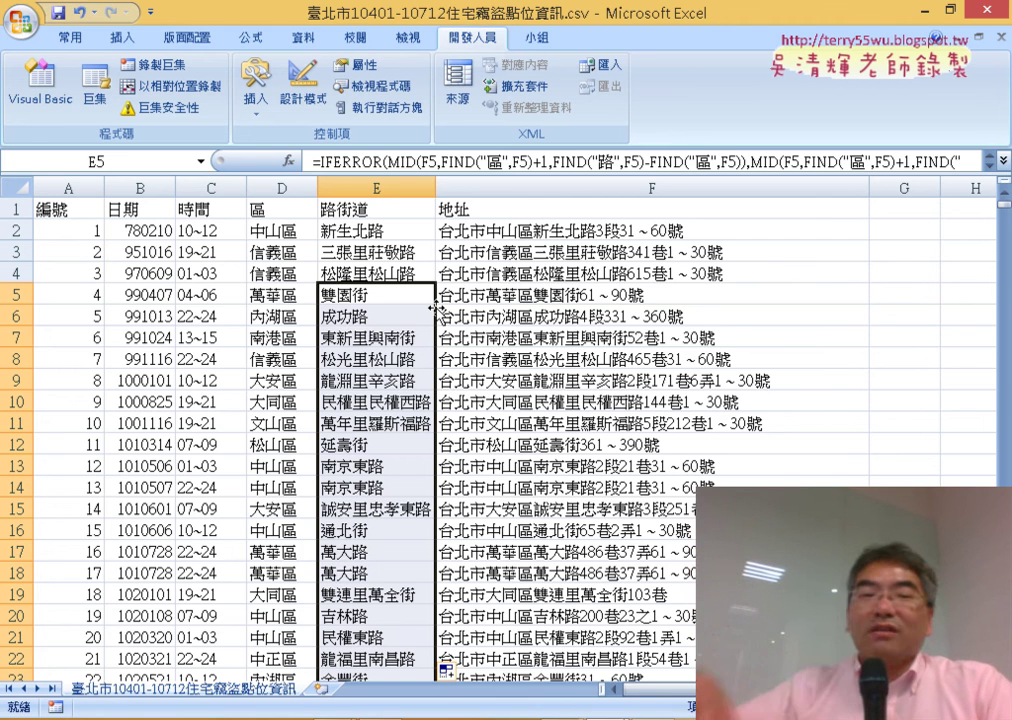
pyautogui.scroll(-2, 384, 339)
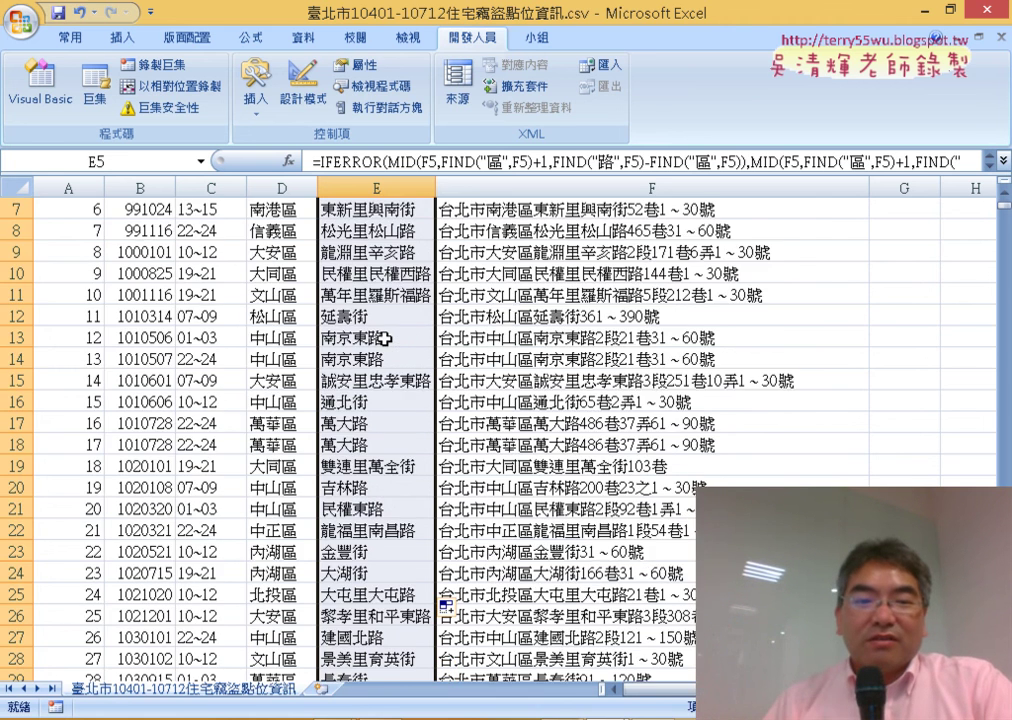
pyautogui.scroll(-2, 384, 339)
pyautogui.scroll(-1, 384, 339)
pyautogui.scroll(-5, 384, 339)
pyautogui.scroll(-2, 384, 339)
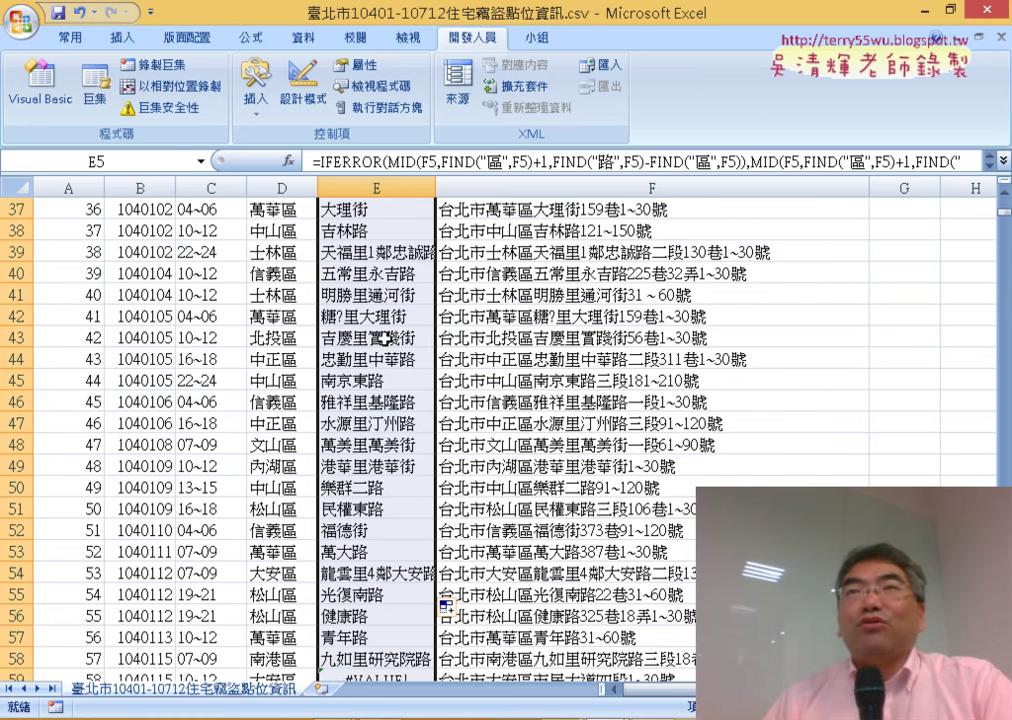
pyautogui.scroll(-2, 384, 339)
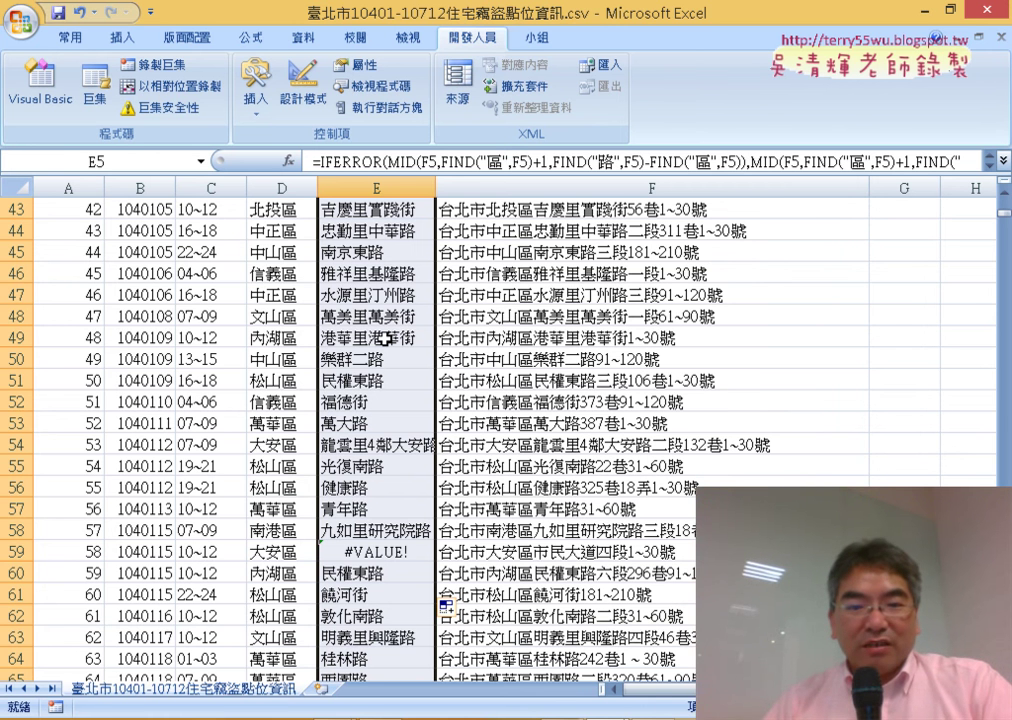
# Select E59 beside its 大道 address and cut its entire IFERROR formula, leaving just =
pyautogui.click(552, 557)
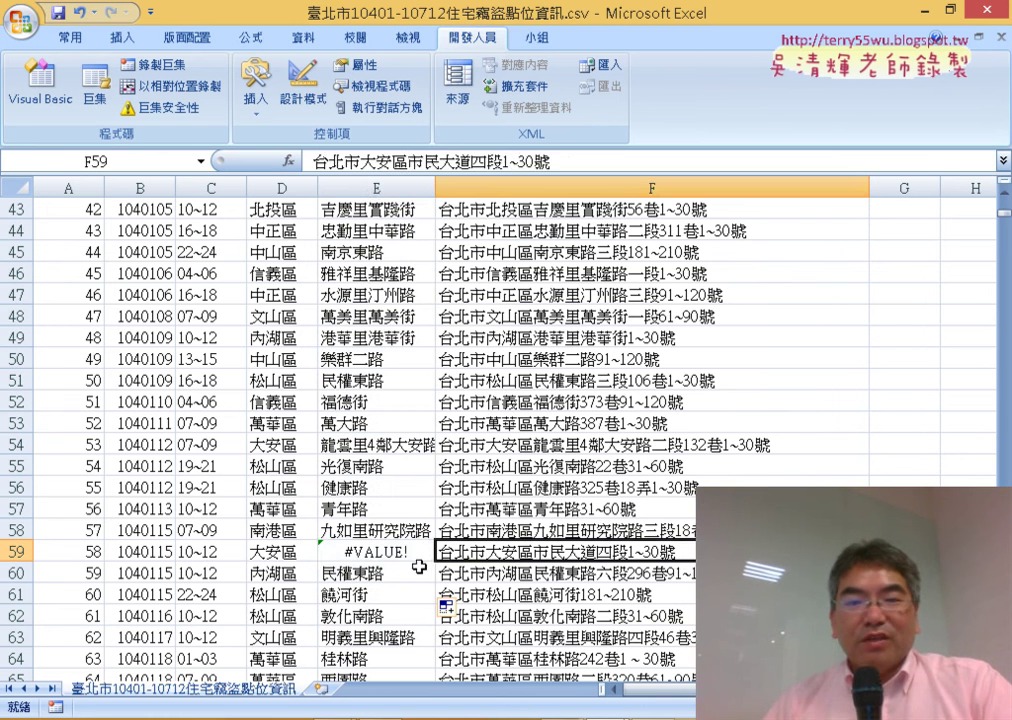
pyautogui.click(378, 555)
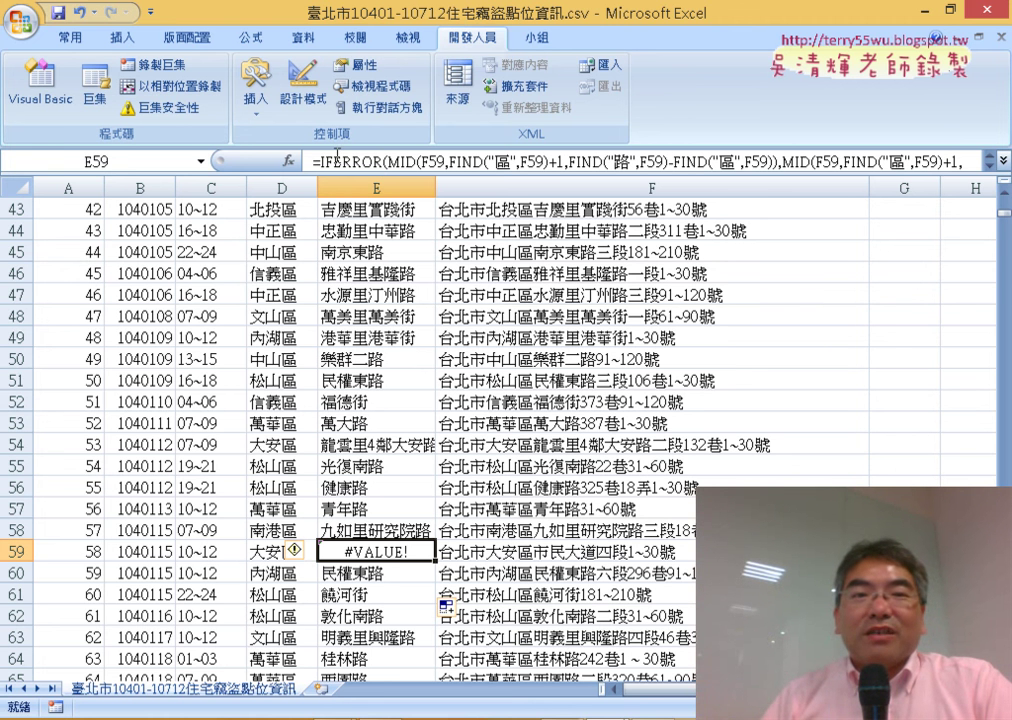
pyautogui.moveTo(316, 160); pyautogui.dragTo(554, 186)
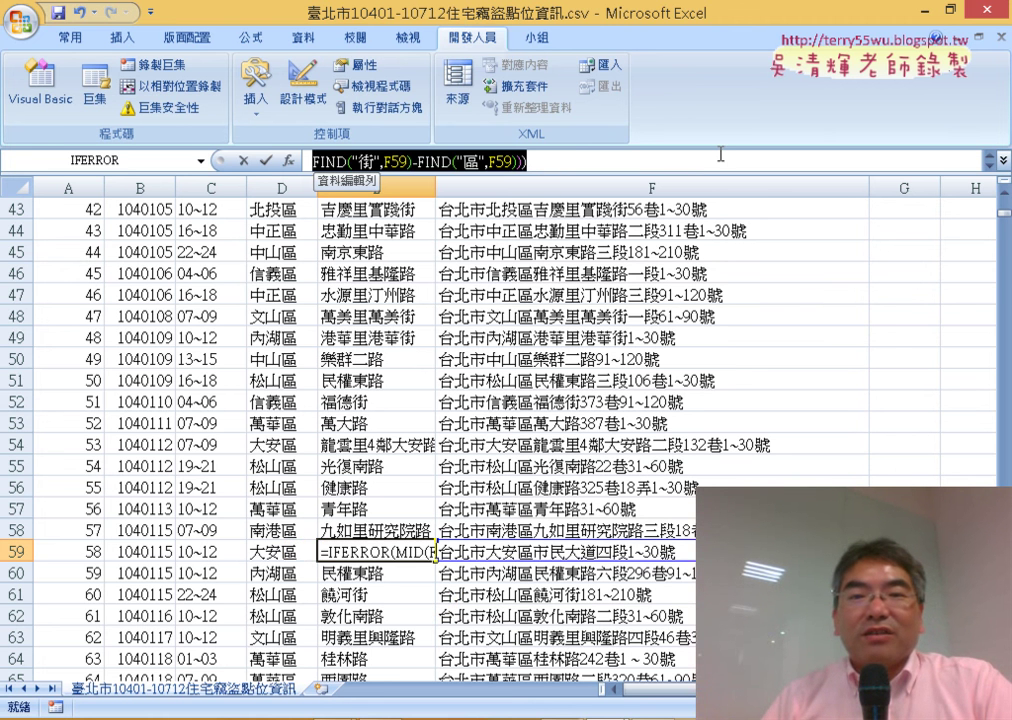
pyautogui.click(647, 163)
pyautogui.moveTo(398, 177); pyautogui.dragTo(118, 125)
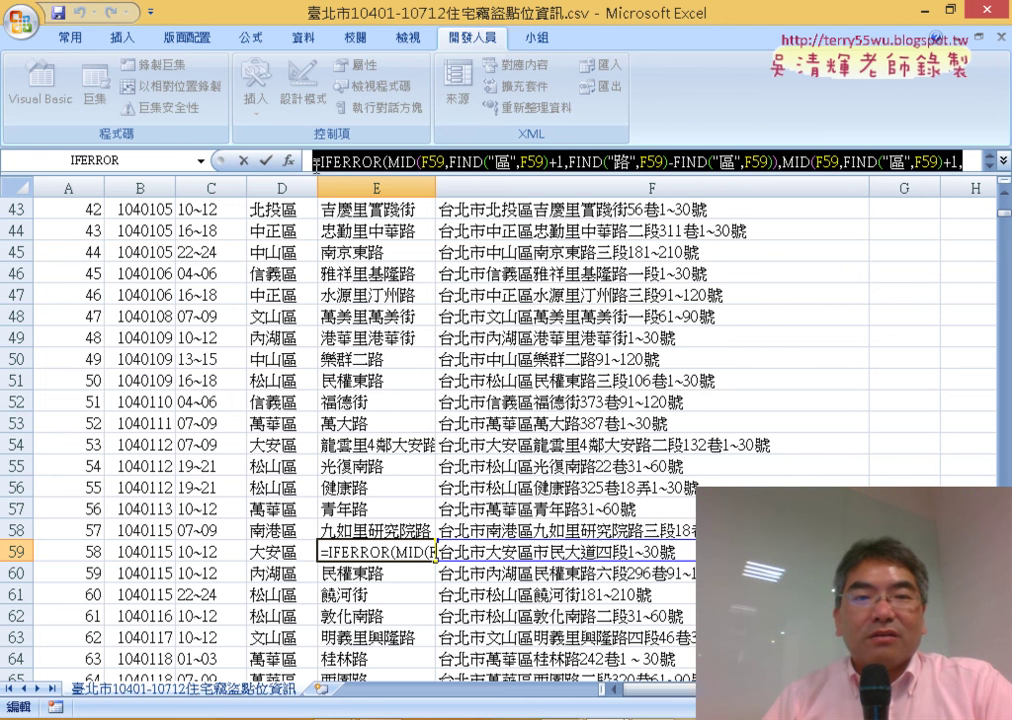
pyautogui.rightClick(430, 158)
pyautogui.click(455, 166)
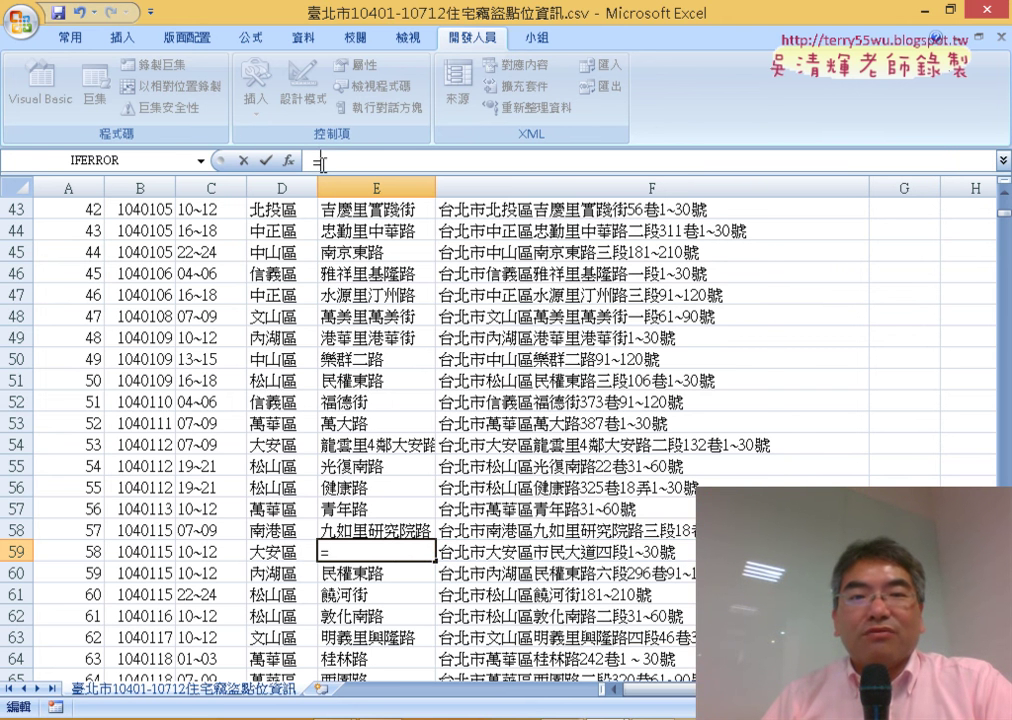
# Insert an outer IFERROR in E59 with the cut formula pasted as its Value
pyautogui.click(288, 160)
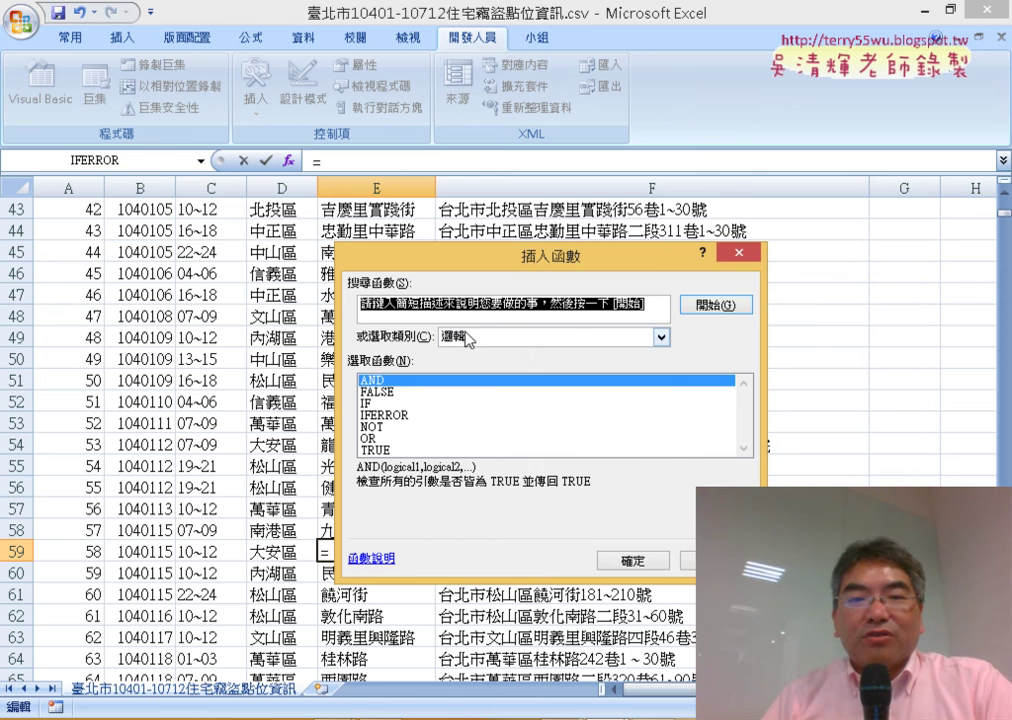
pyautogui.click(466, 338)
pyautogui.click(466, 352)
pyautogui.doubleClick(409, 380)
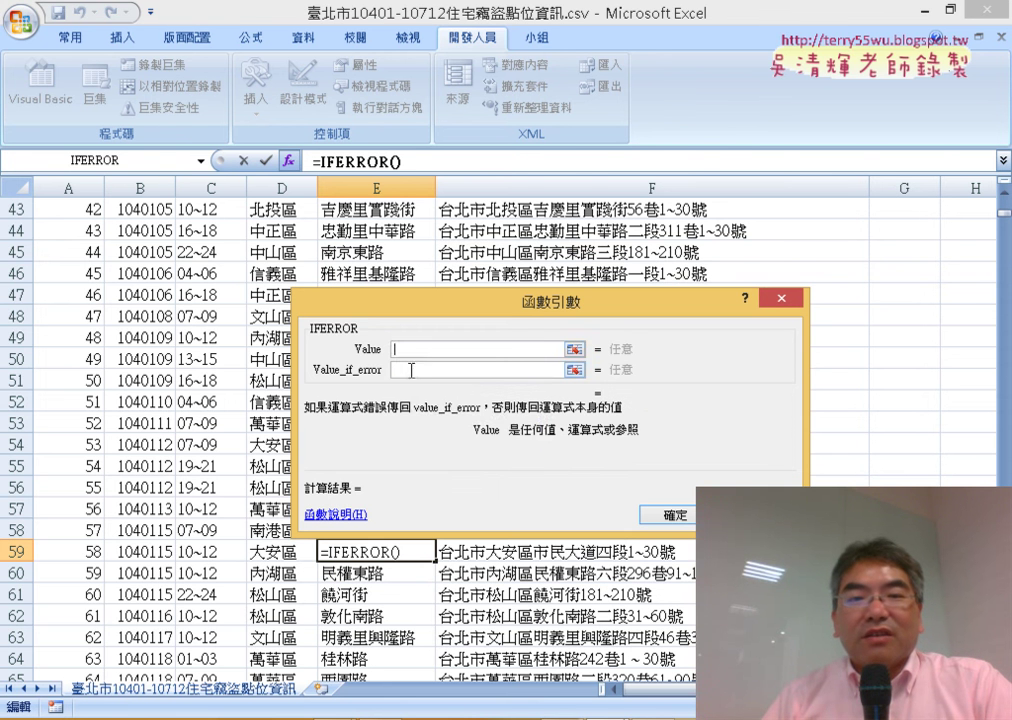
pyautogui.rightClick(421, 350)
pyautogui.click(440, 408)
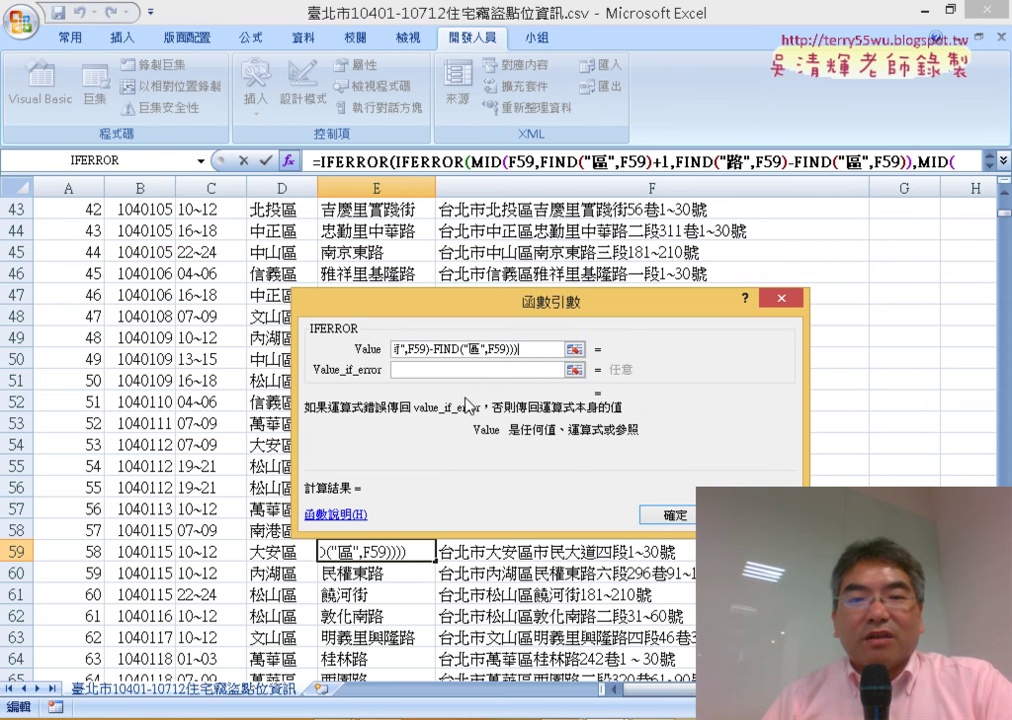
pyautogui.click(478, 370)
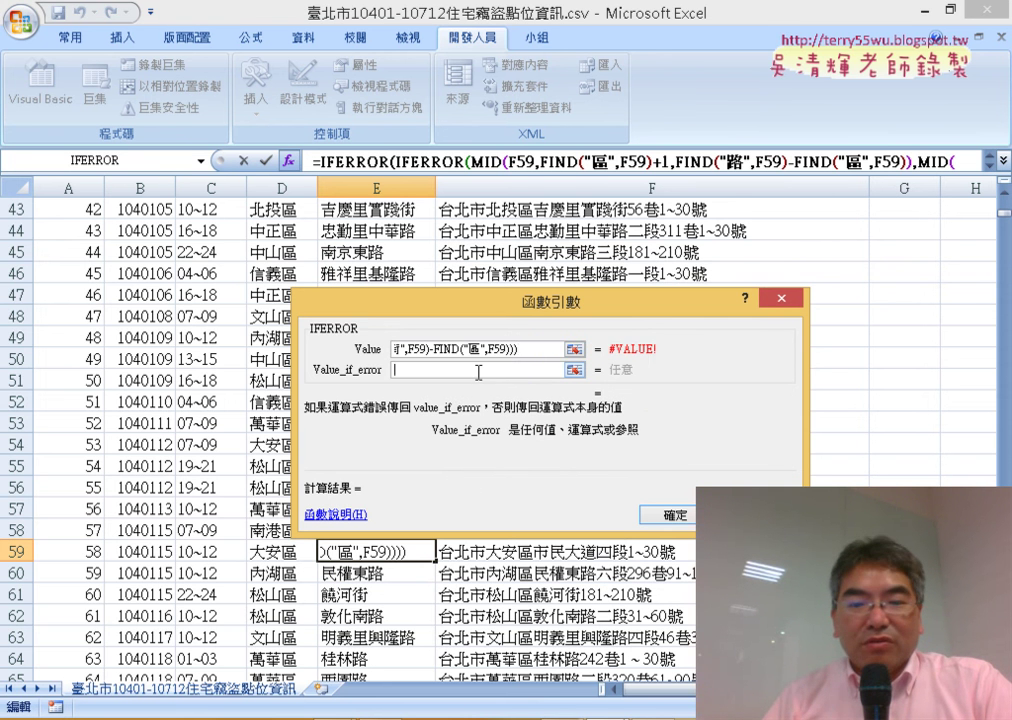
# Copy the MID formula from Notepad into Value_if_error and change its search character 路 to 道
pyautogui.hotkey('alt', 'Tab')
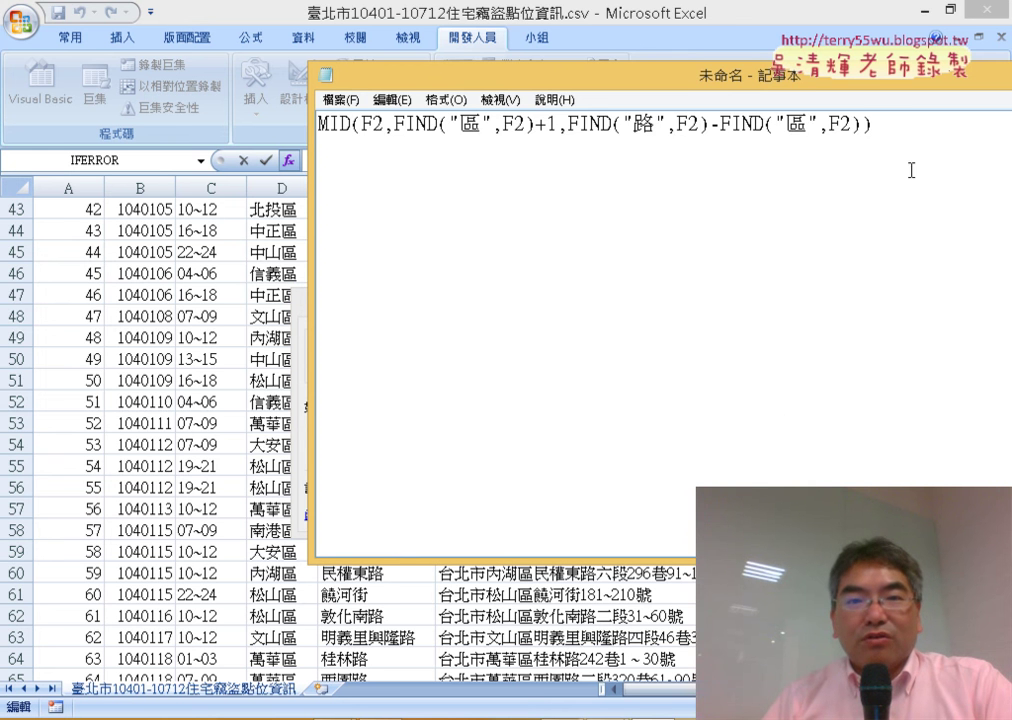
pyautogui.moveTo(911, 169); pyautogui.dragTo(333, 105)
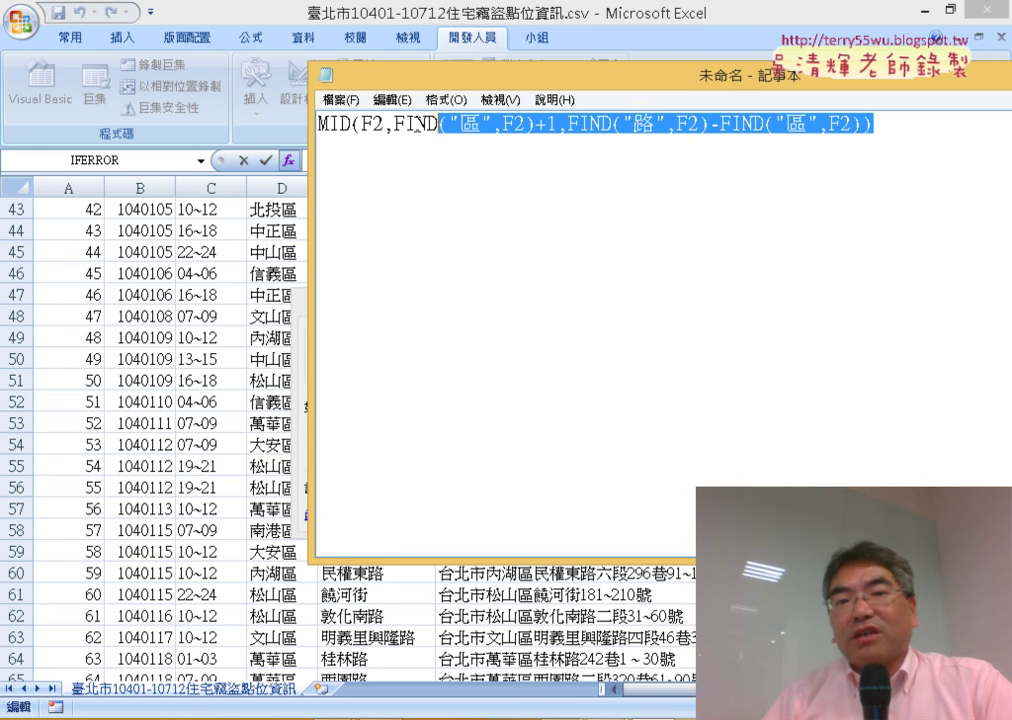
pyautogui.rightClick(637, 130)
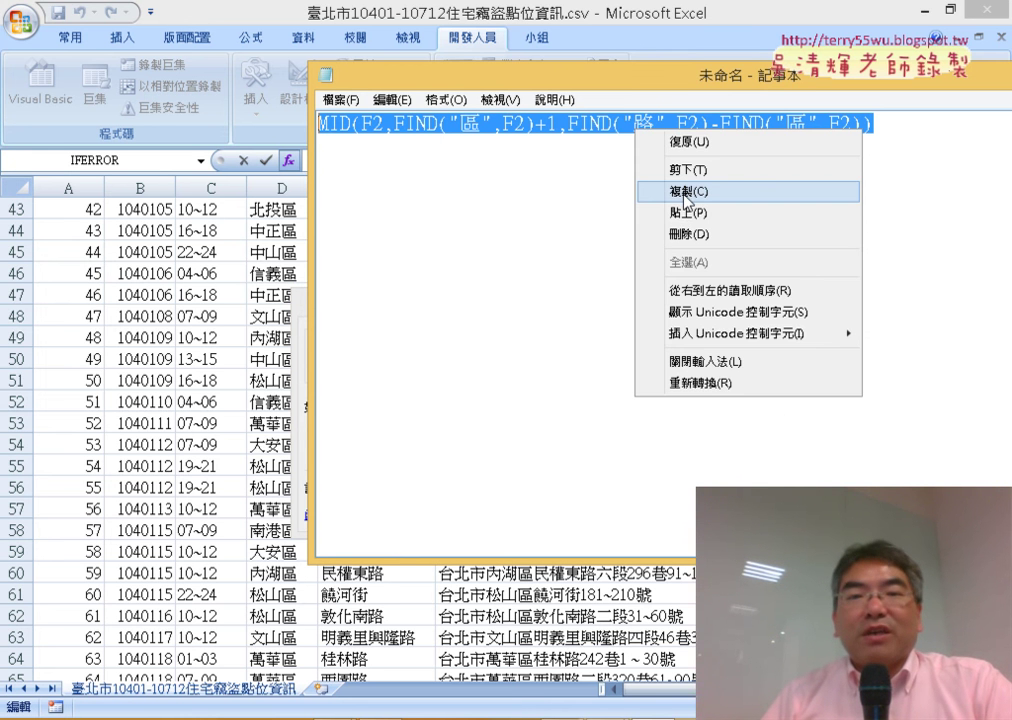
pyautogui.click(686, 191)
pyautogui.moveTo(652, 76); pyautogui.dragTo(714, 432)
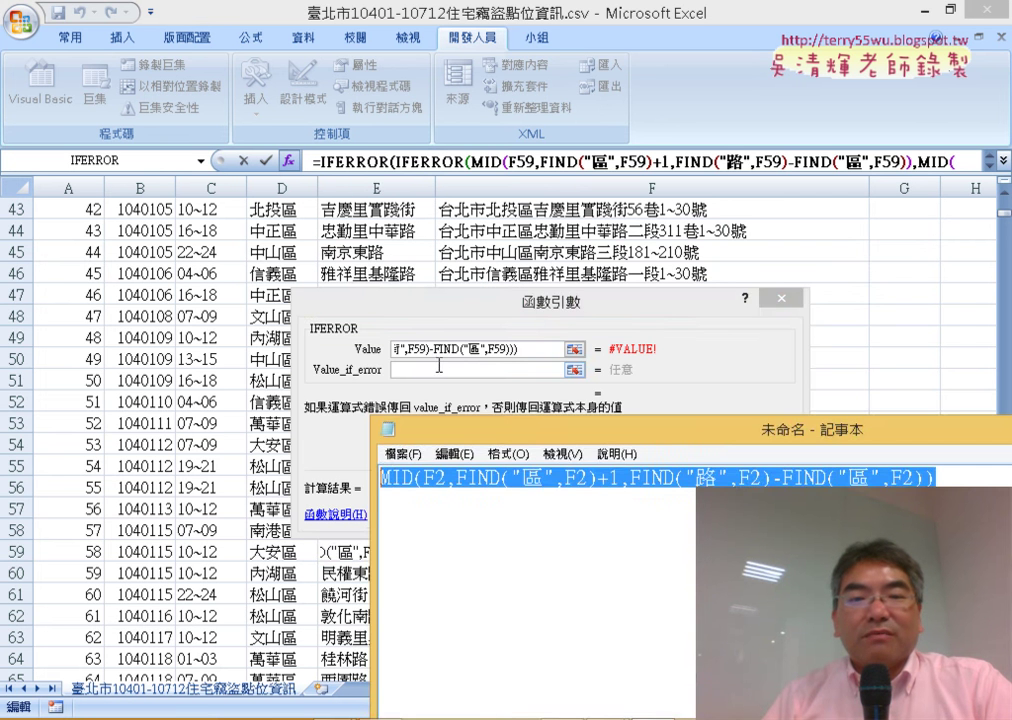
pyautogui.click(441, 368)
pyautogui.rightClick(441, 368)
pyautogui.click(430, 422)
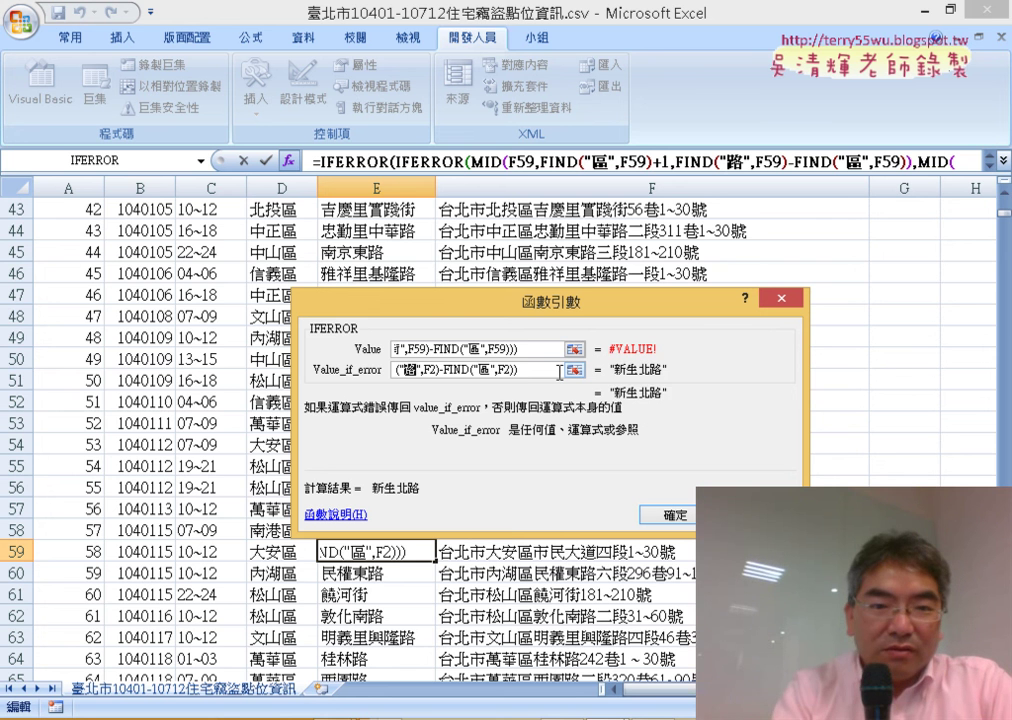
pyautogui.press('BackSpace')
pyautogui.write('ㄌㄨ4')
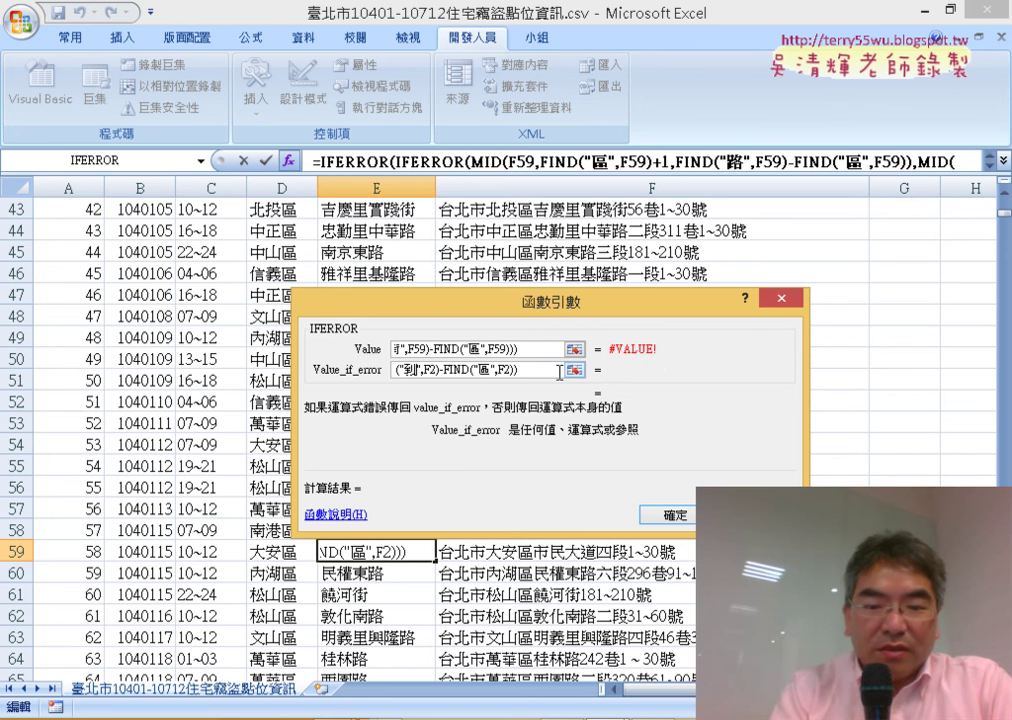
pyautogui.press('Down')
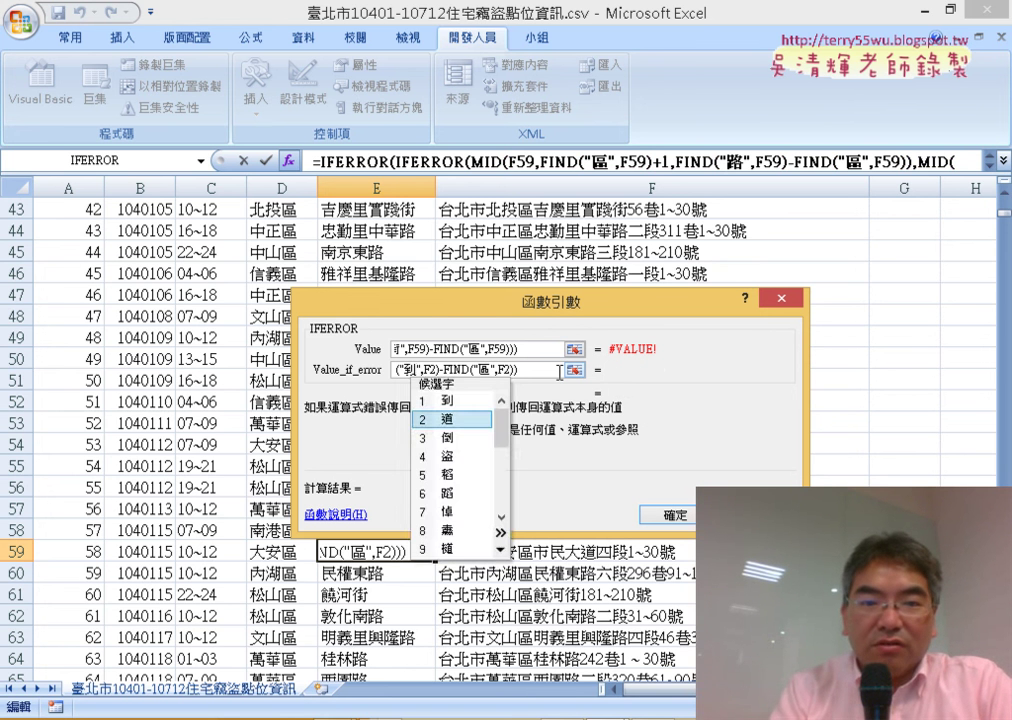
pyautogui.press('Return')
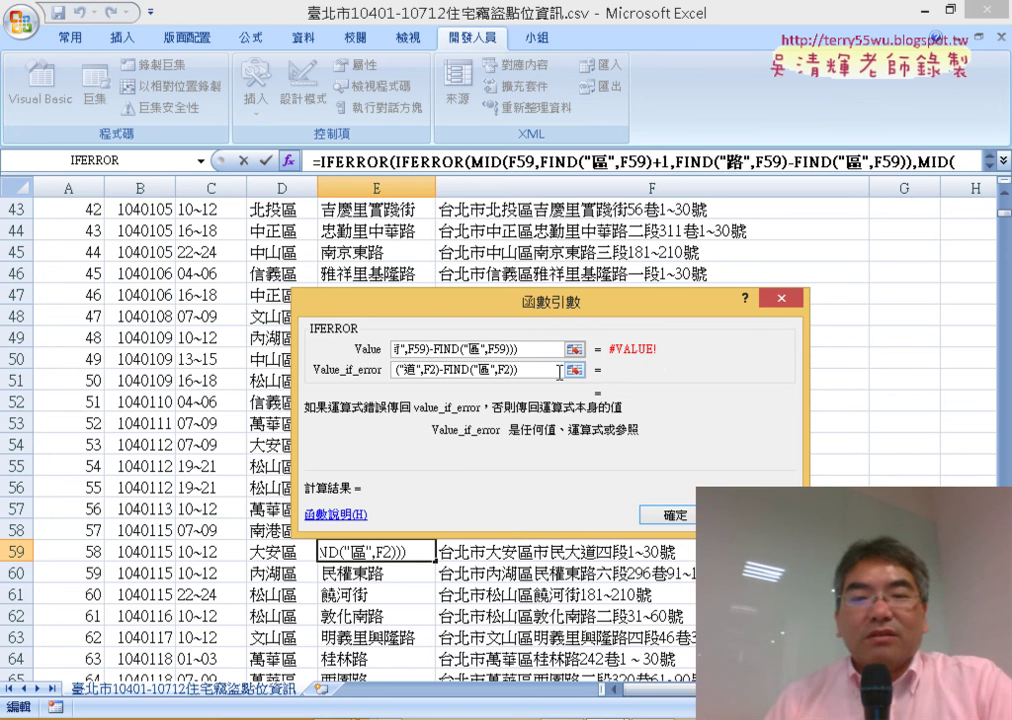
pyautogui.press('Tab')
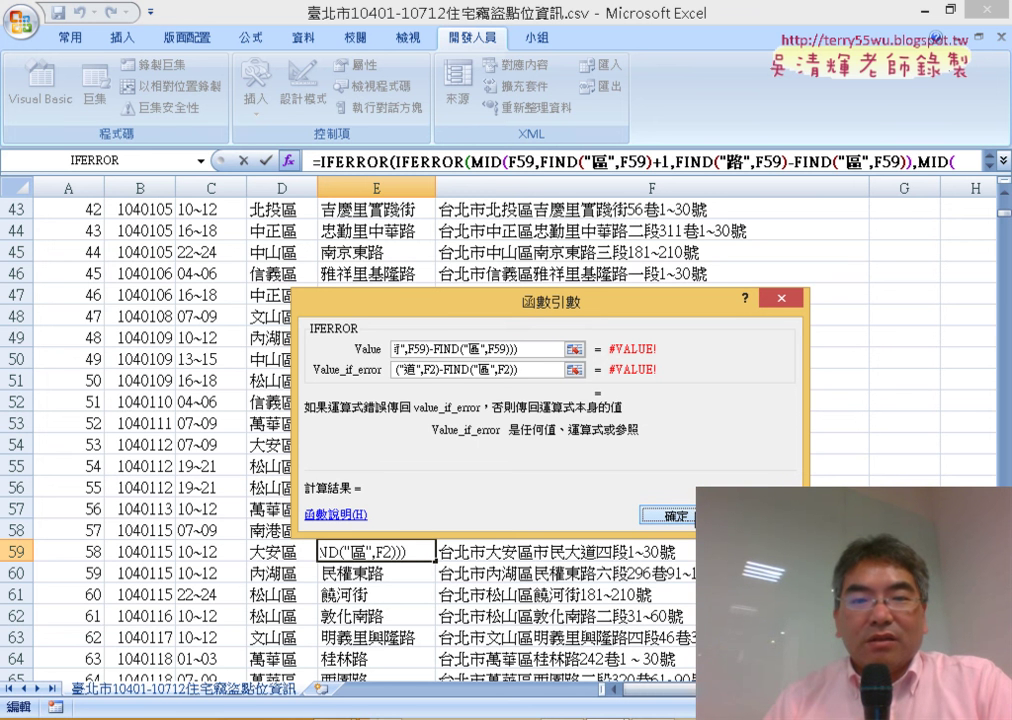
# Recheck the fallback, re-enter 道 as its search character, and accept the nested IFERROR formula
pyautogui.click(538, 354)
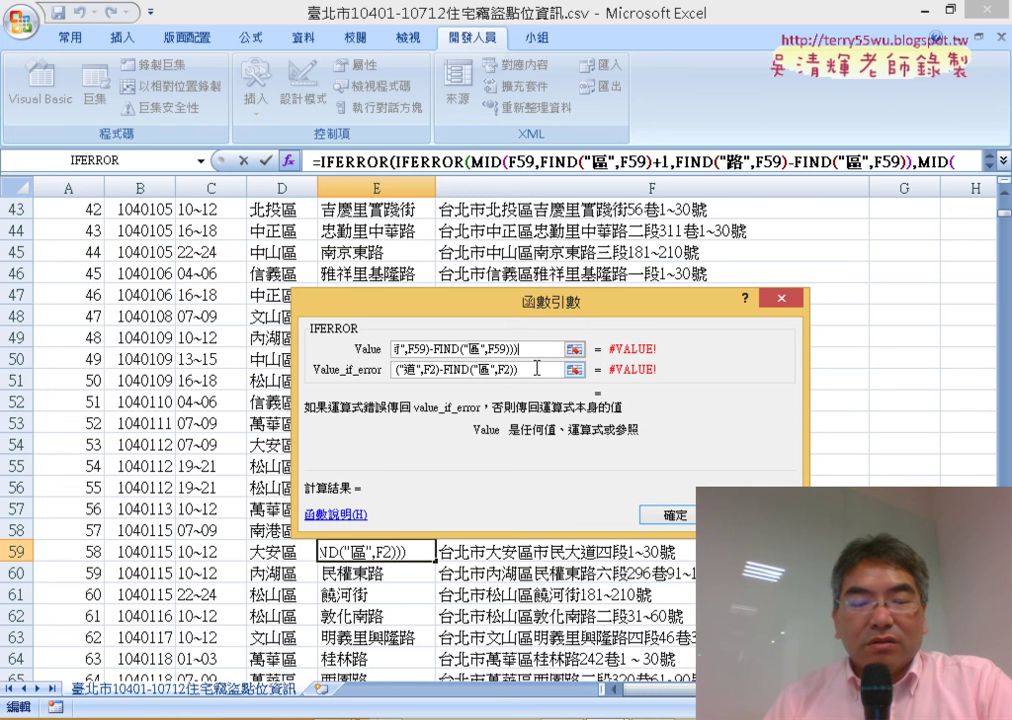
pyautogui.moveTo(535, 308); pyautogui.dragTo(607, 166)
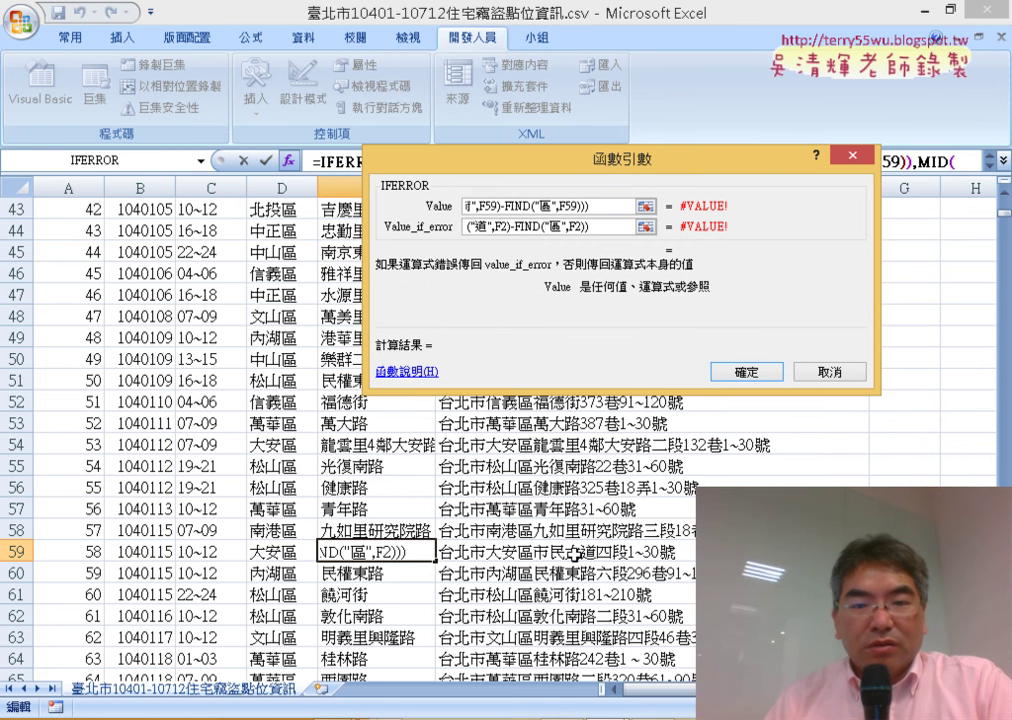
pyautogui.click(597, 227)
pyautogui.moveTo(603, 230); pyautogui.dragTo(436, 236)
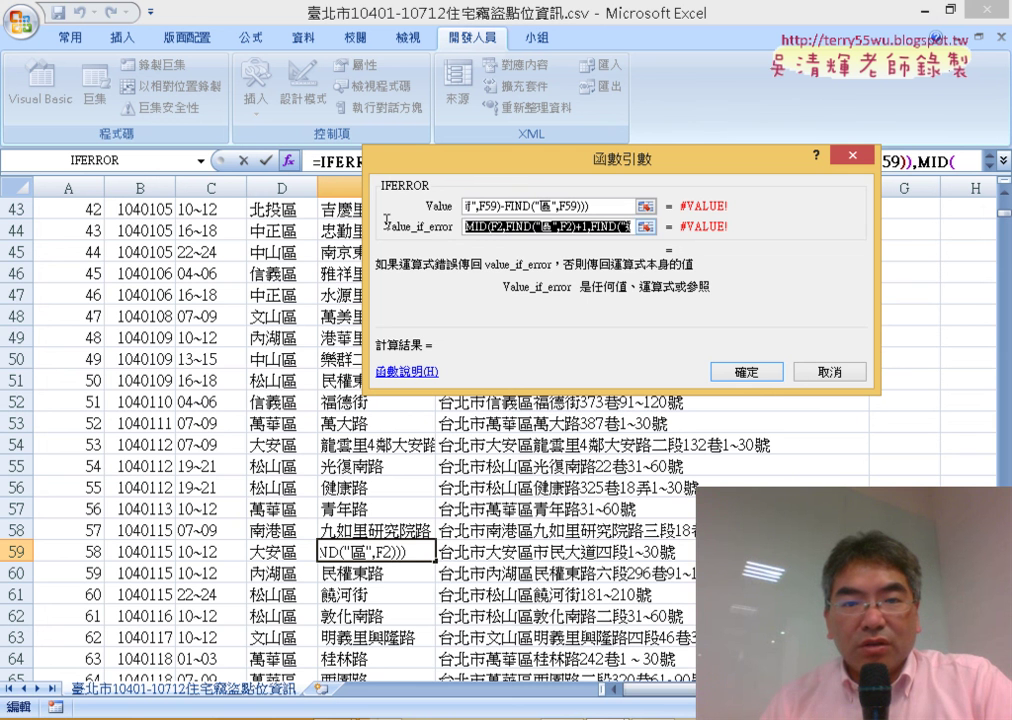
pyautogui.moveTo(630, 227); pyautogui.dragTo(527, 226)
pyautogui.press('End')
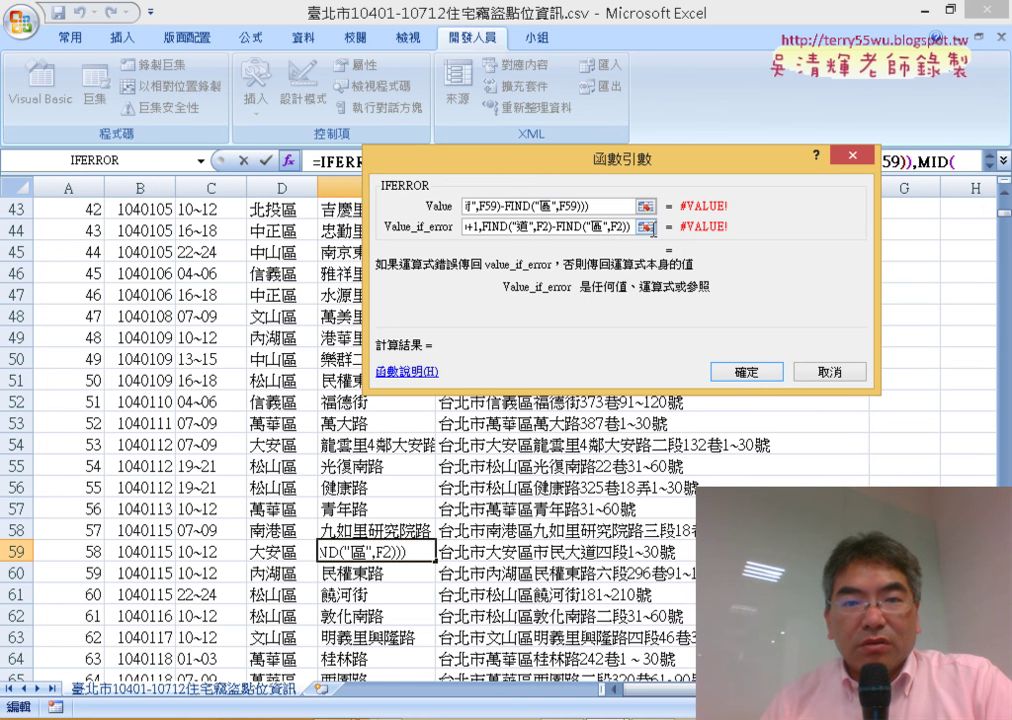
pyautogui.moveTo(630, 228); pyautogui.dragTo(549, 222)
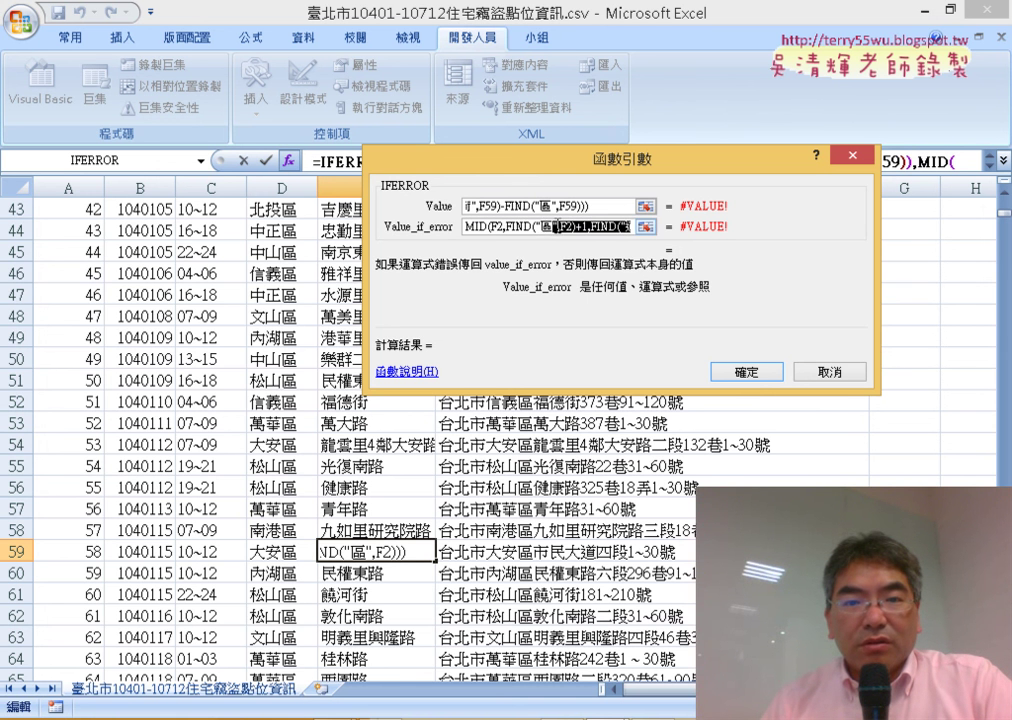
pyautogui.press('End')
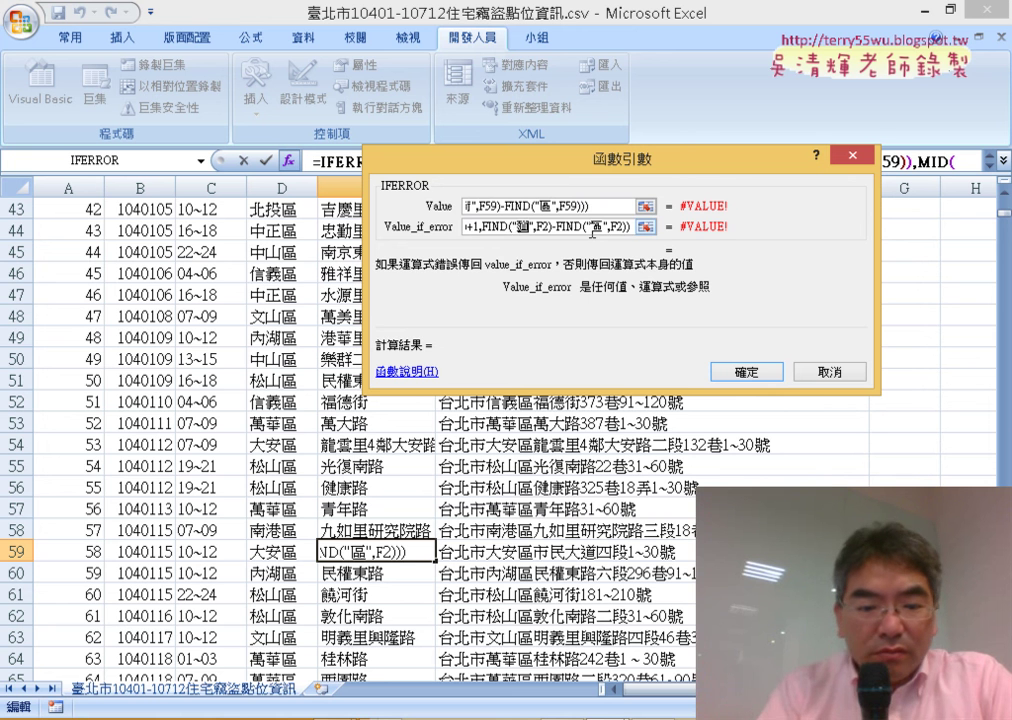
pyautogui.press('BackSpace')
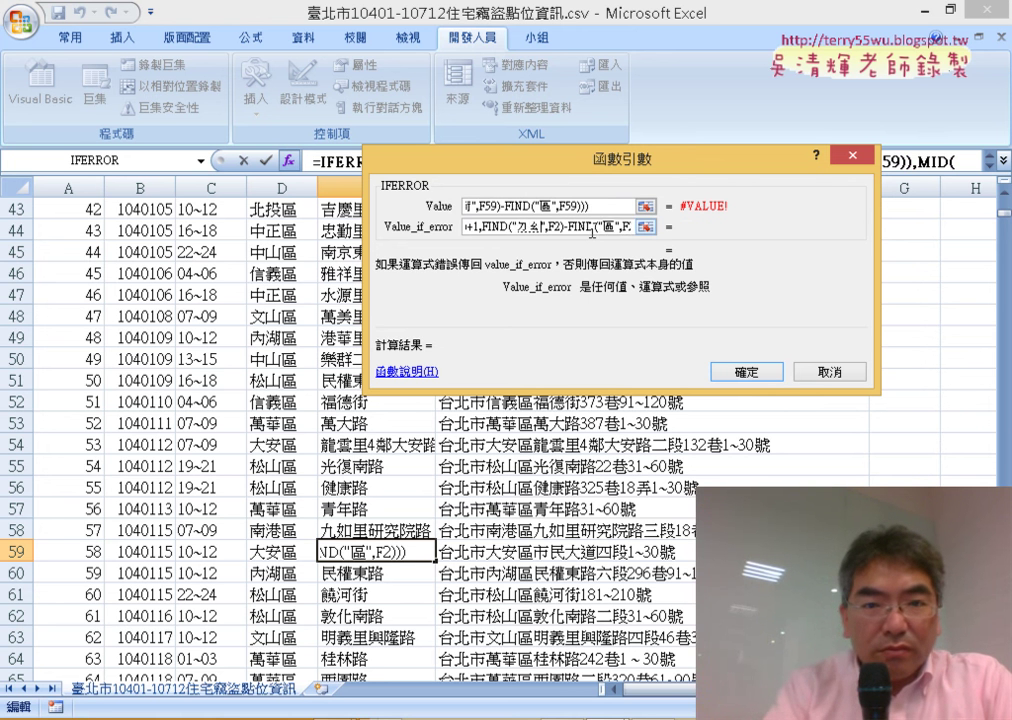
pyautogui.write('到')
pyautogui.press('Down')
pyautogui.press('Down')
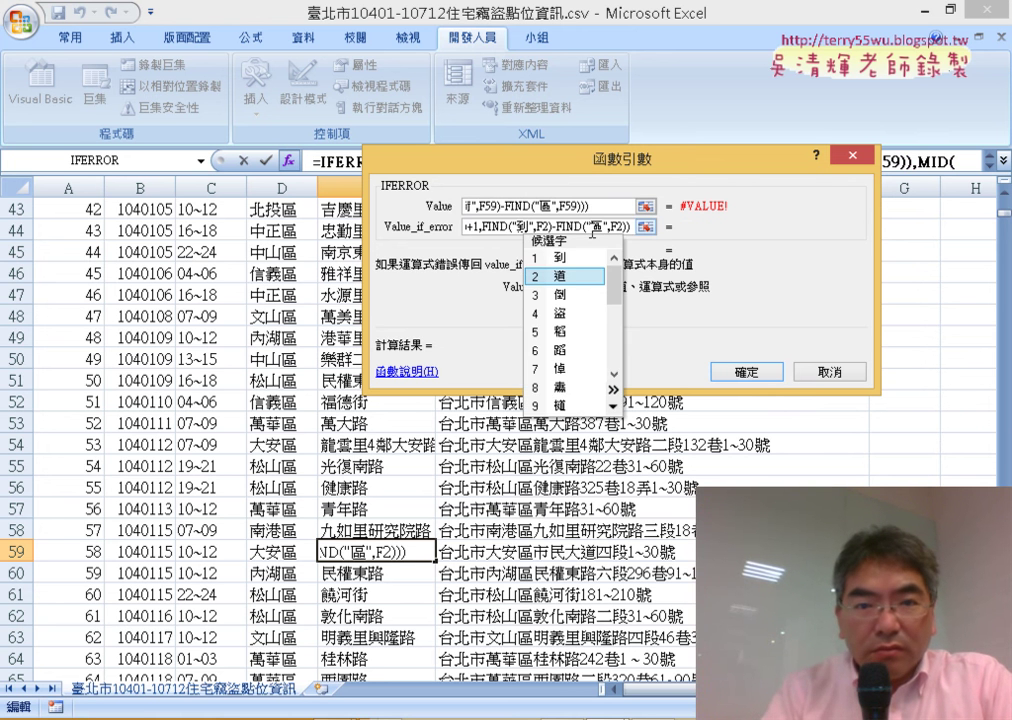
pyautogui.press('Return')
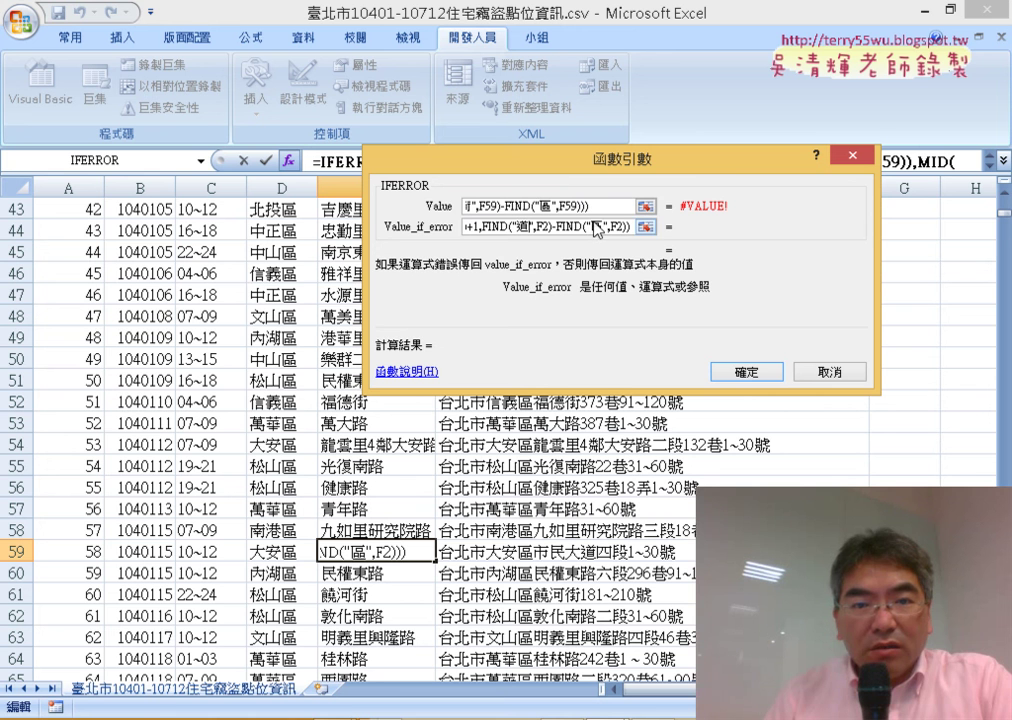
pyautogui.click(609, 206)
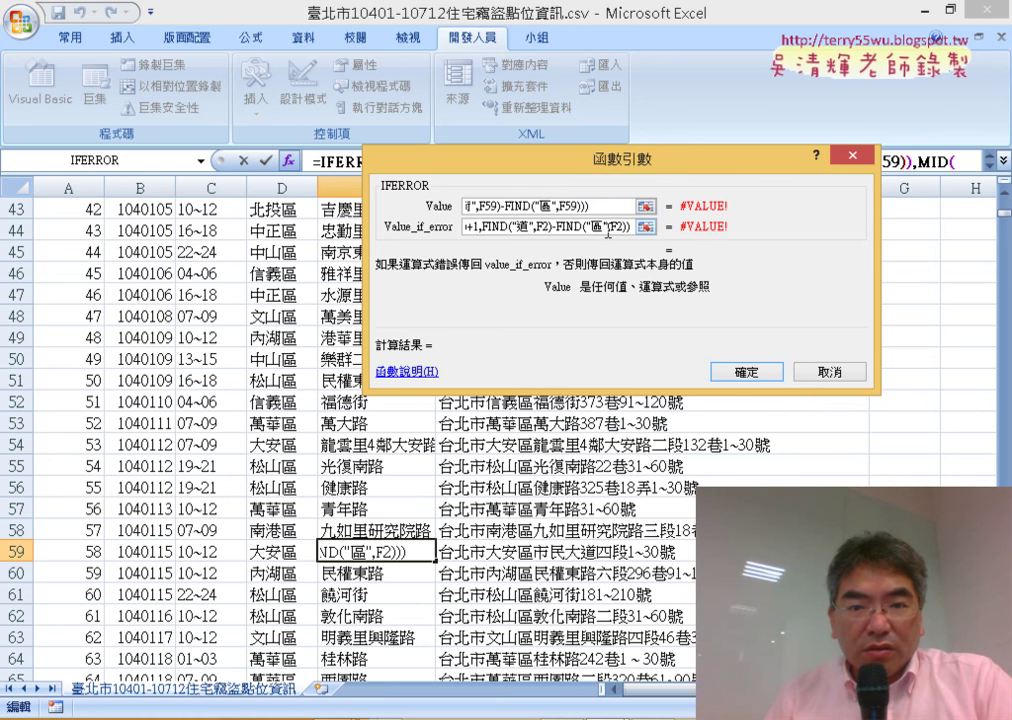
pyautogui.click(718, 372)
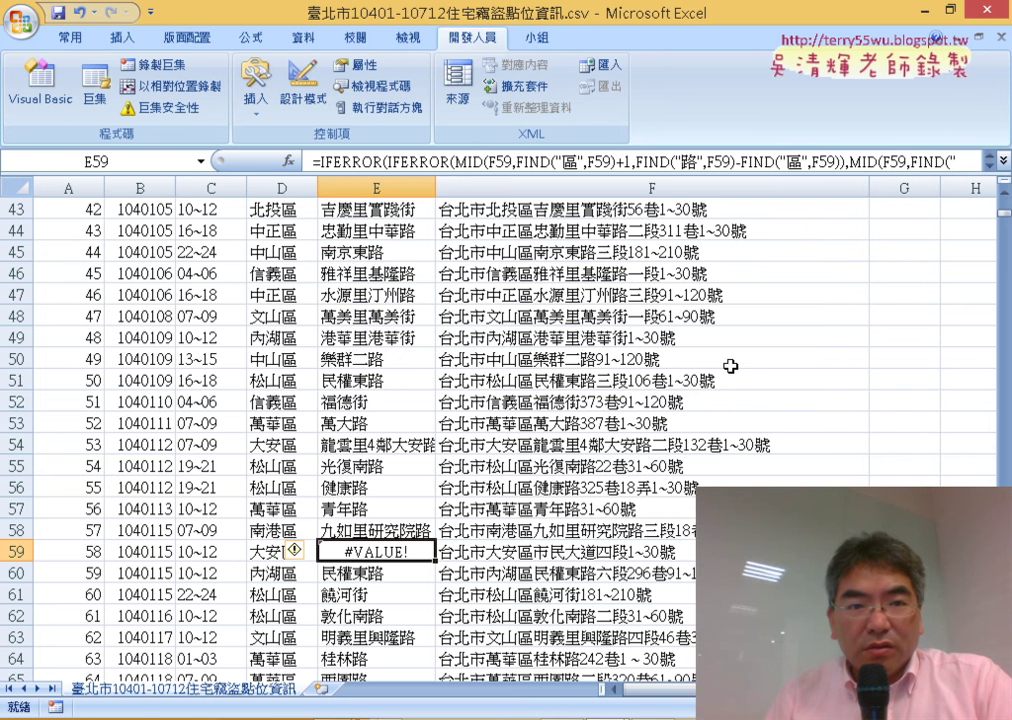
pyautogui.click(337, 160)
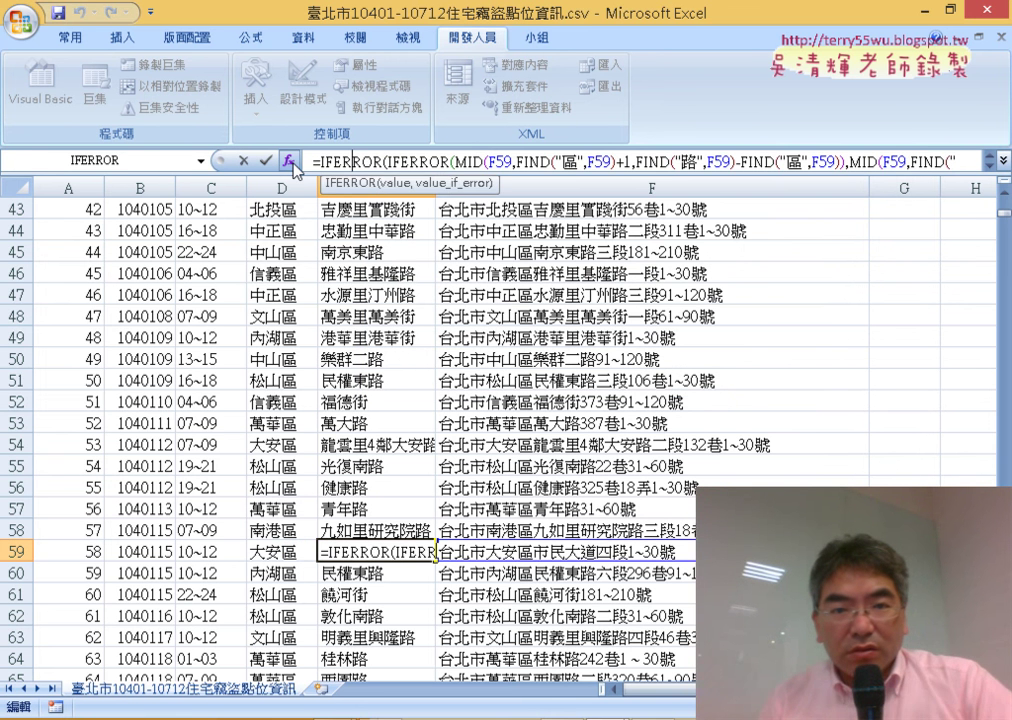
pyautogui.click(289, 160)
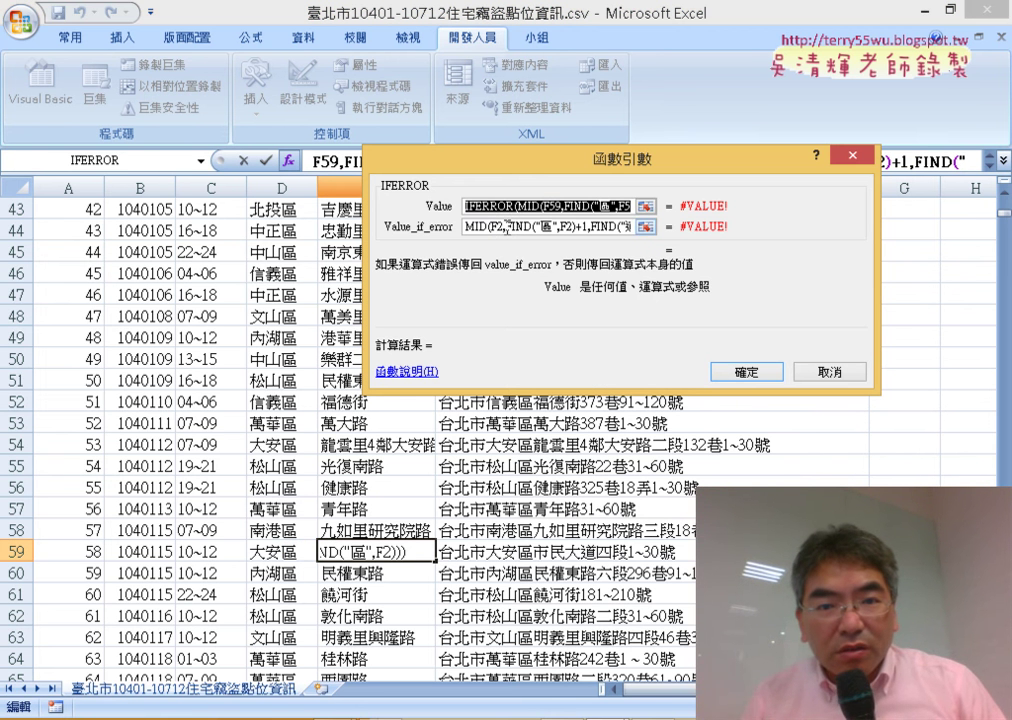
pyautogui.click(506, 225)
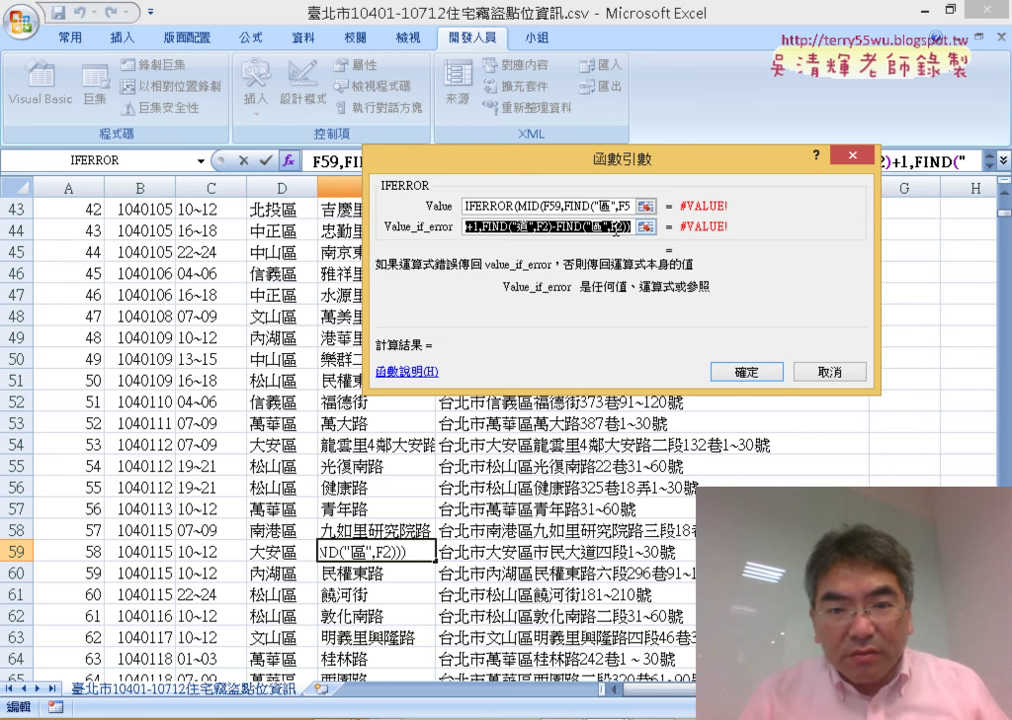
pyautogui.click(860, 378)
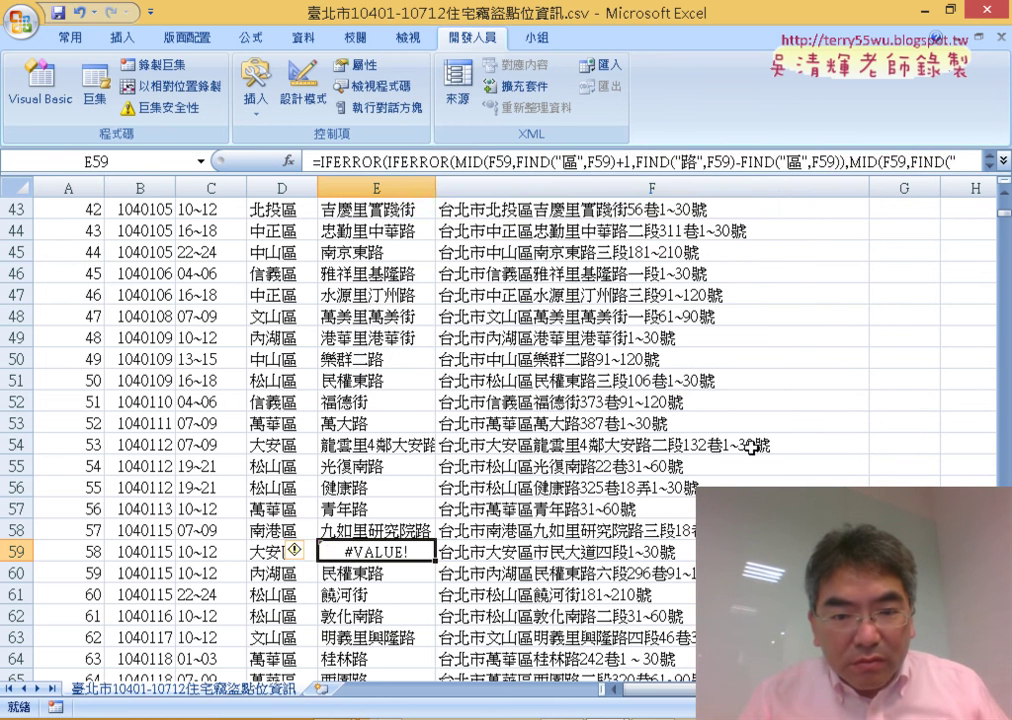
pyautogui.click(608, 558)
pyautogui.doubleClick(608, 558)
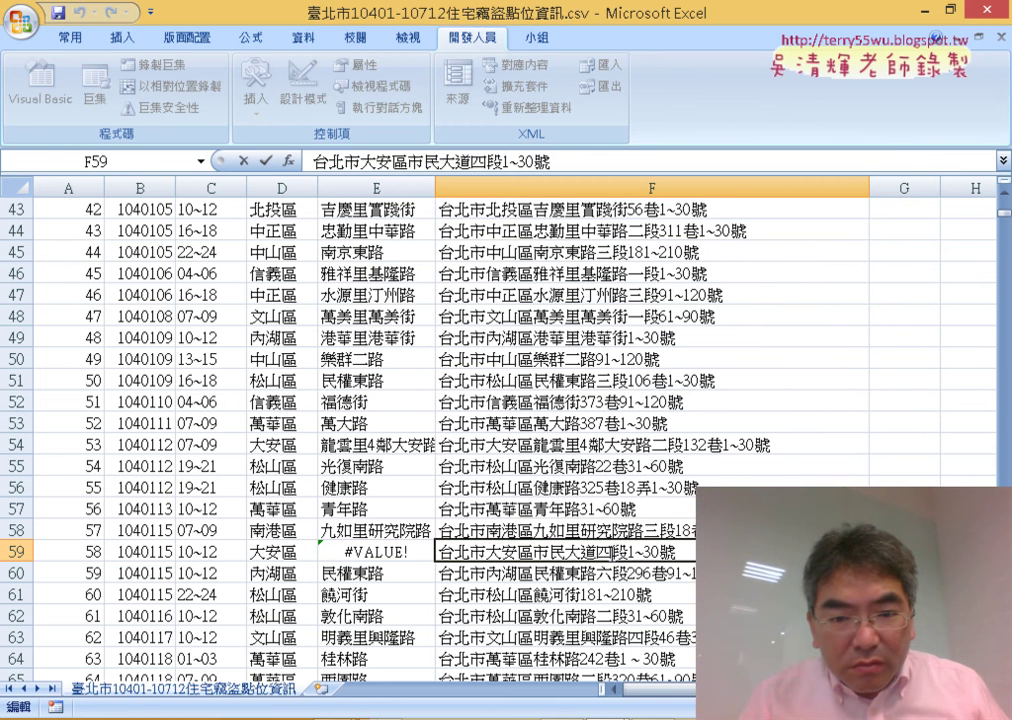
pyautogui.hotkey('shift', 'Left')
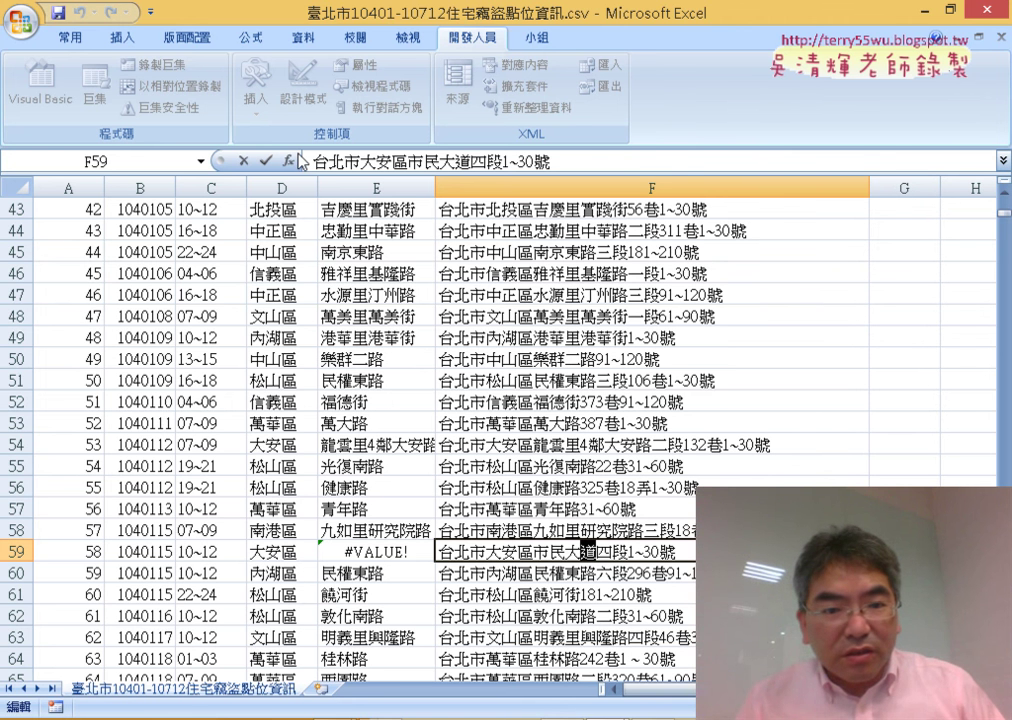
pyautogui.click(376, 548)
# Reopen E59's Function Arguments and inspect the 道-based fallback argument text
pyautogui.click(289, 160)
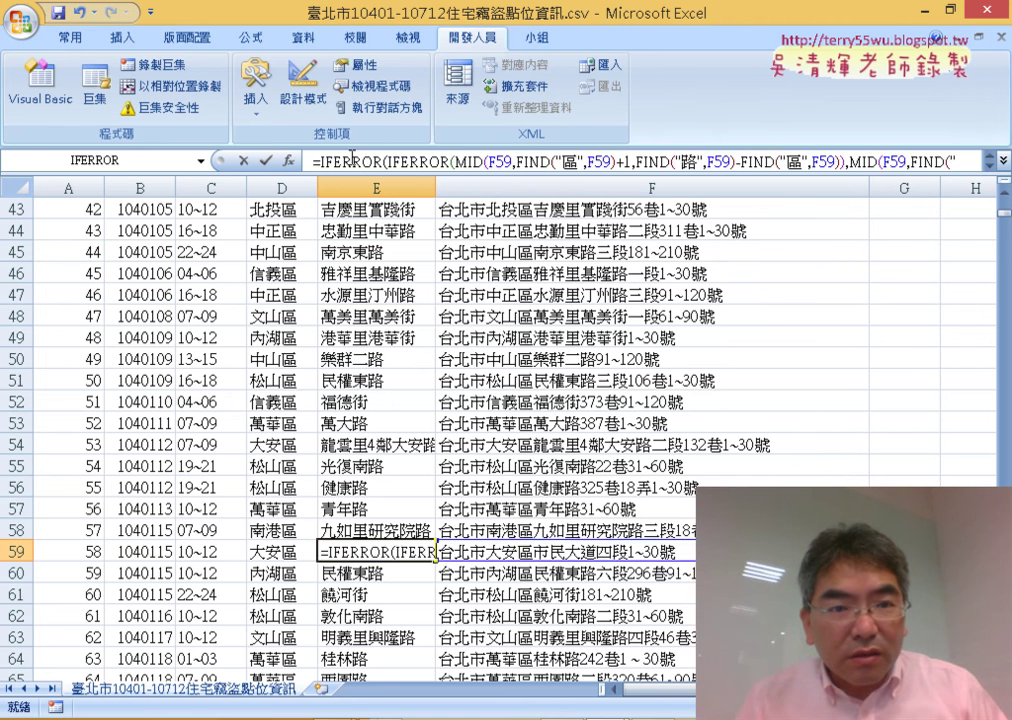
pyautogui.moveTo(578, 227); pyautogui.dragTo(465, 227)
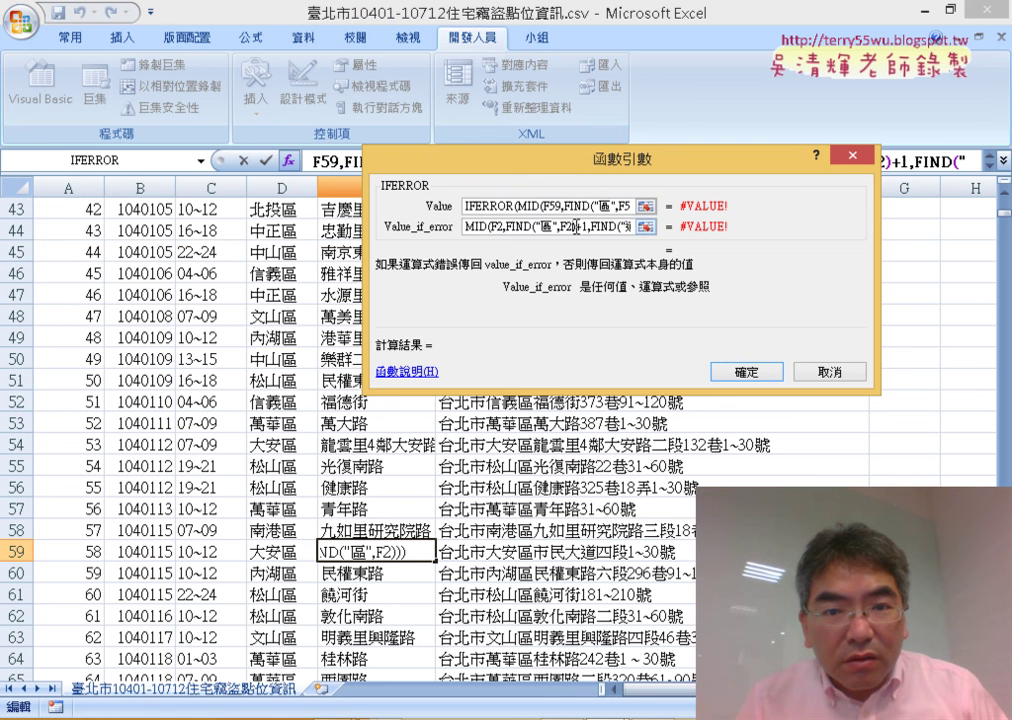
pyautogui.click(572, 222)
pyautogui.press('End')
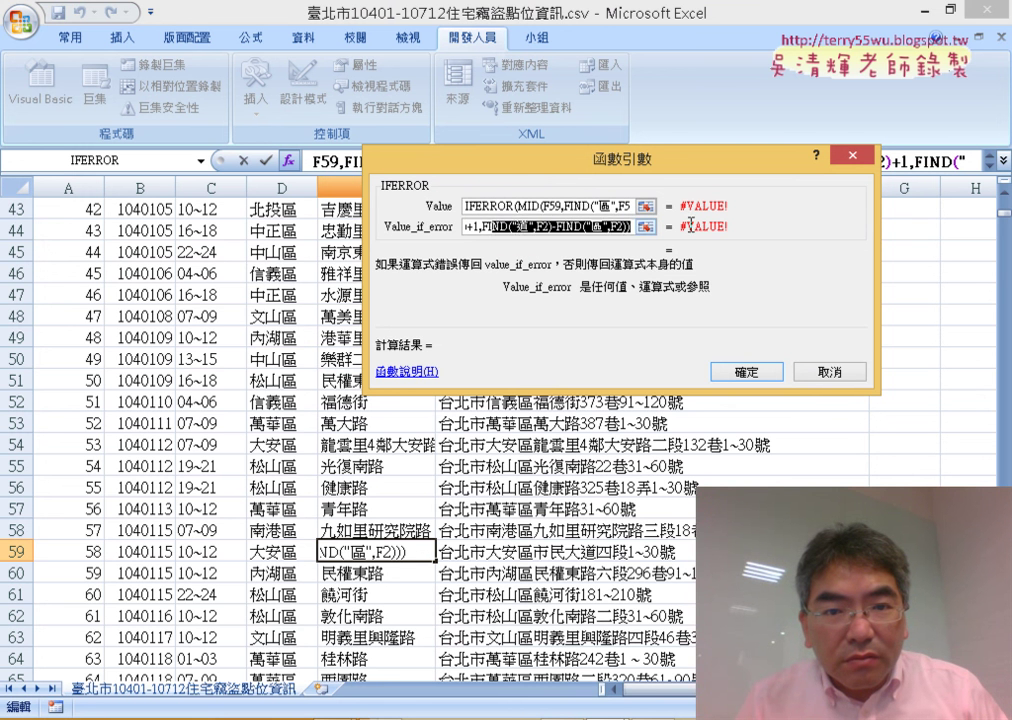
pyautogui.doubleClick(533, 227)
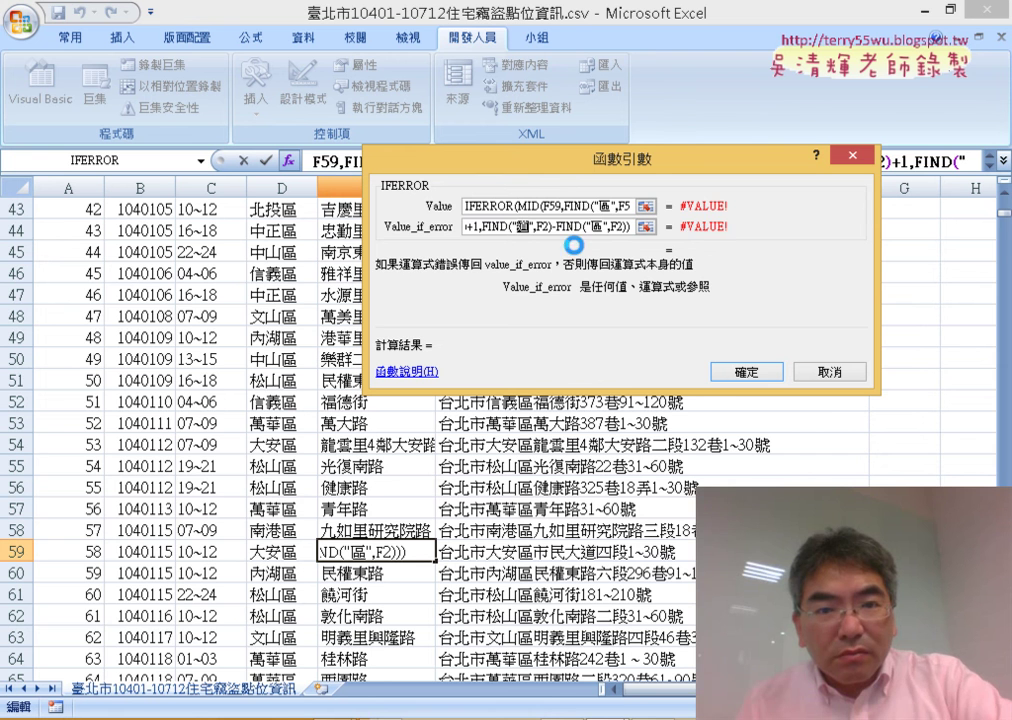
pyautogui.press('Return')
pyautogui.click(606, 207)
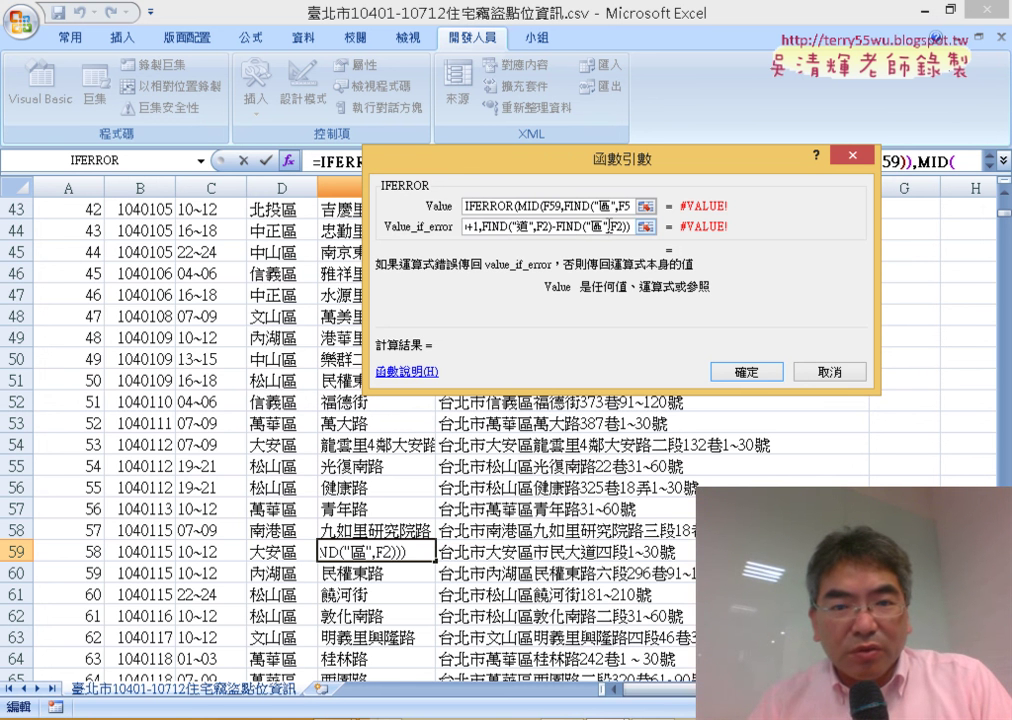
# Copy the whole 道 fallback argument and cancel, leaving E59's formula unchanged
pyautogui.click(632, 228)
pyautogui.rightClick(603, 233)
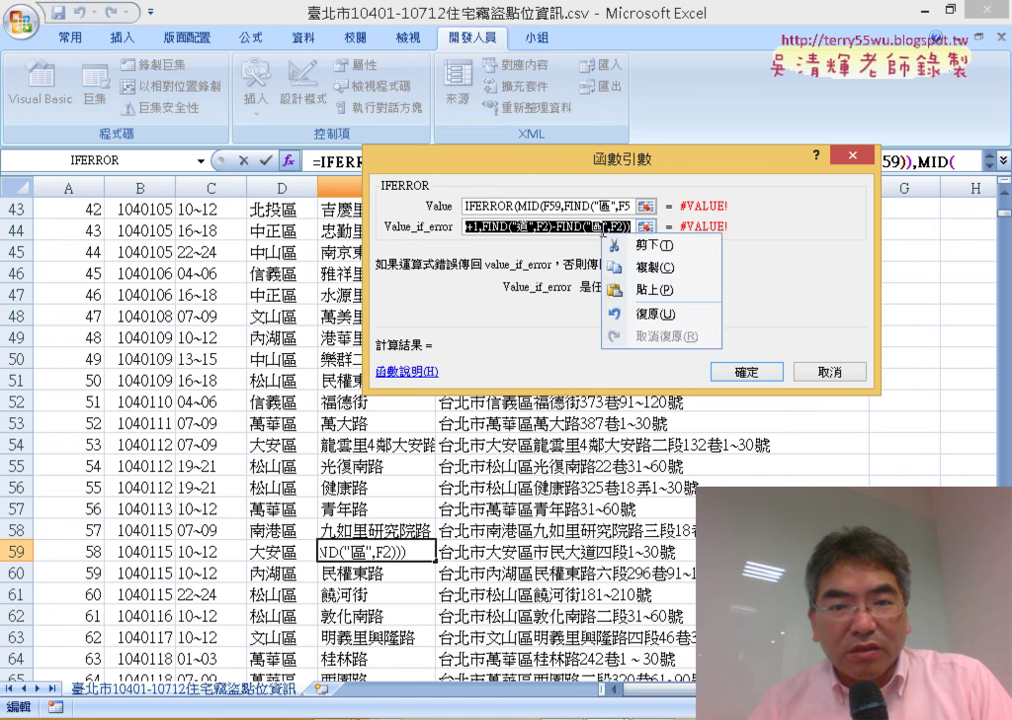
pyautogui.click(632, 266)
pyautogui.click(829, 371)
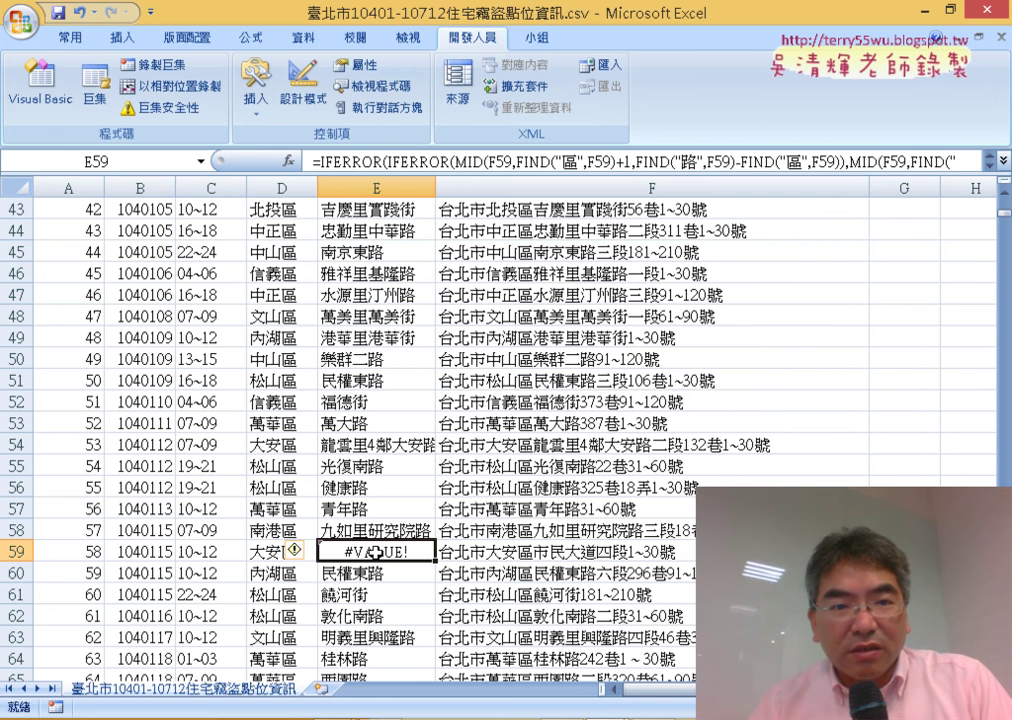
pyautogui.click(316, 161)
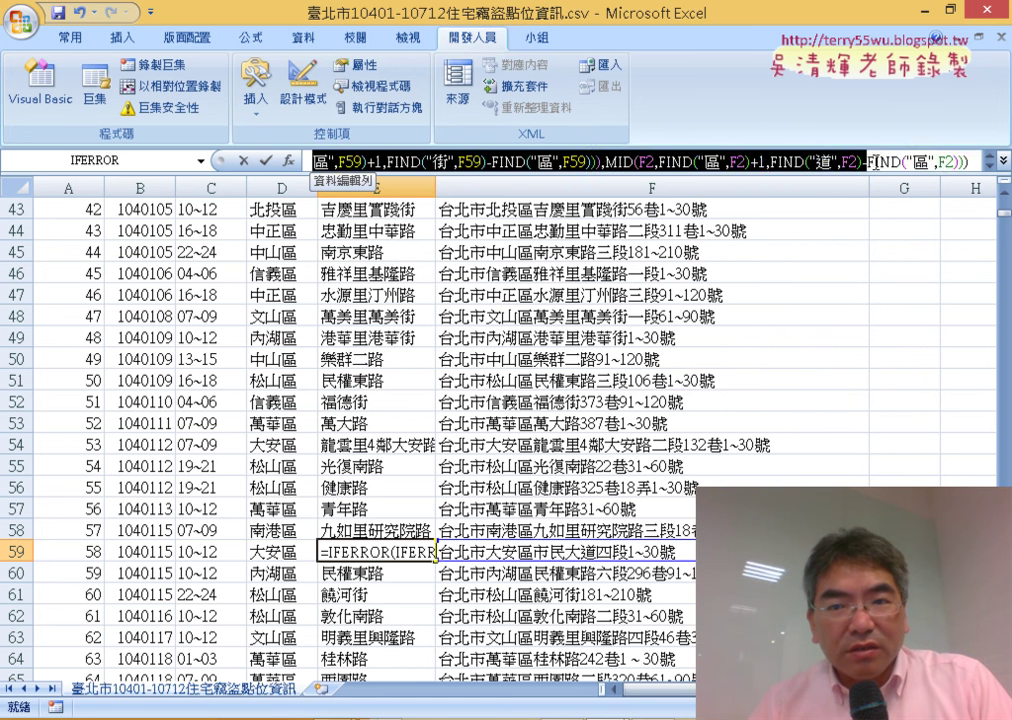
# Replace E59's entire formula with = followed by the pasted 道 fallback formula
pyautogui.hotkey('ctrl', 'shift', 'u')
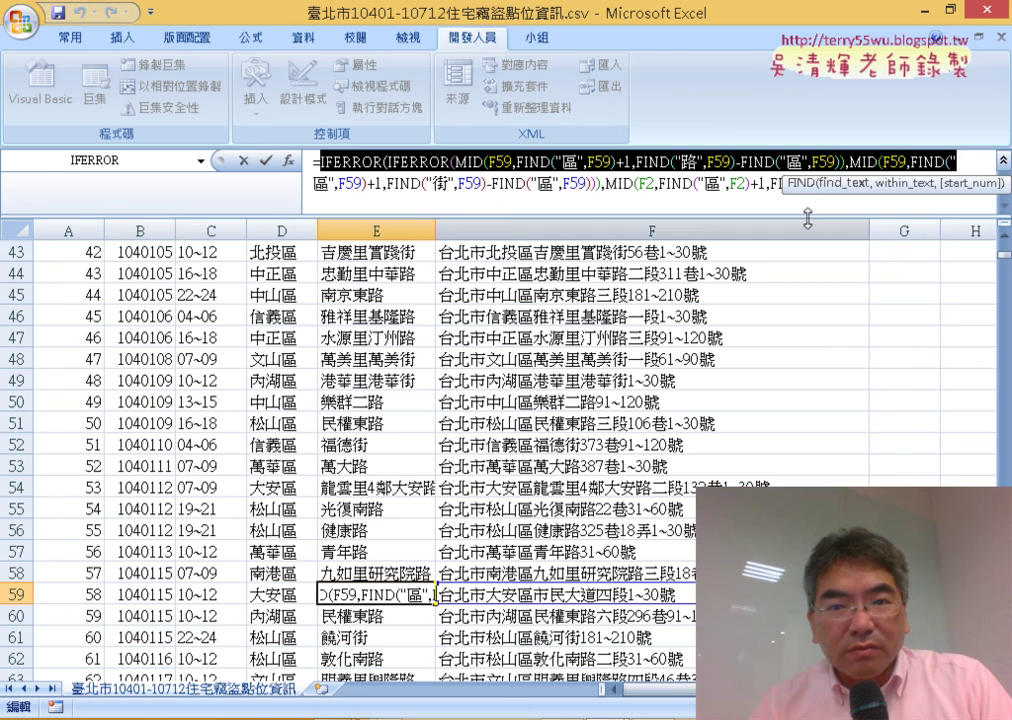
pyautogui.click(713, 212)
pyautogui.moveTo(713, 212); pyautogui.dragTo(241, 141)
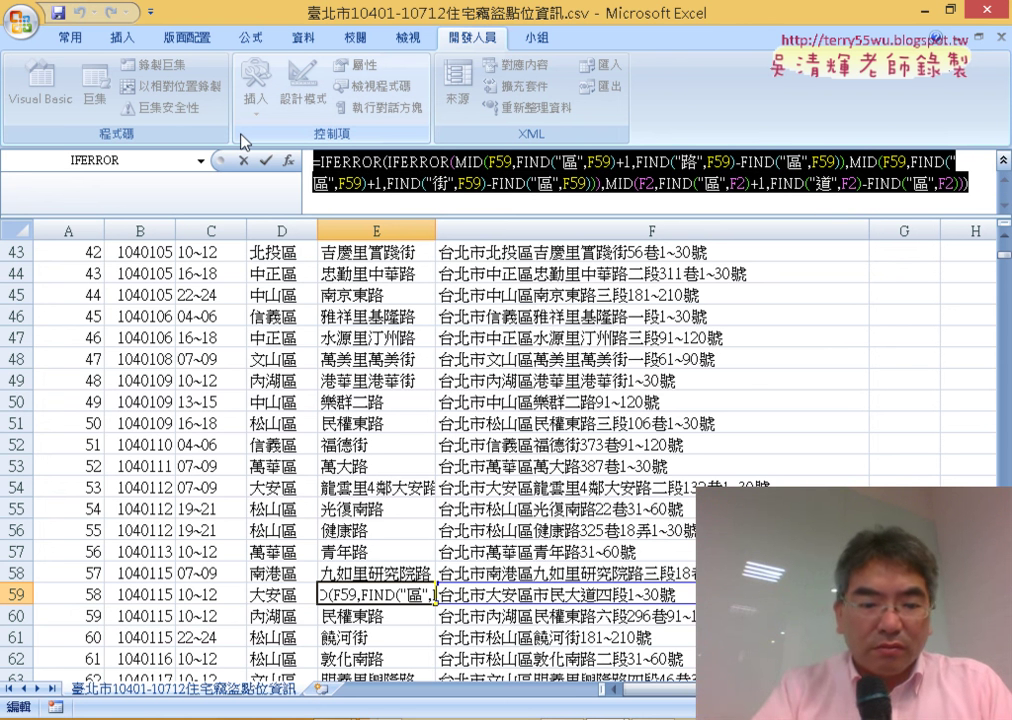
pyautogui.write('几')
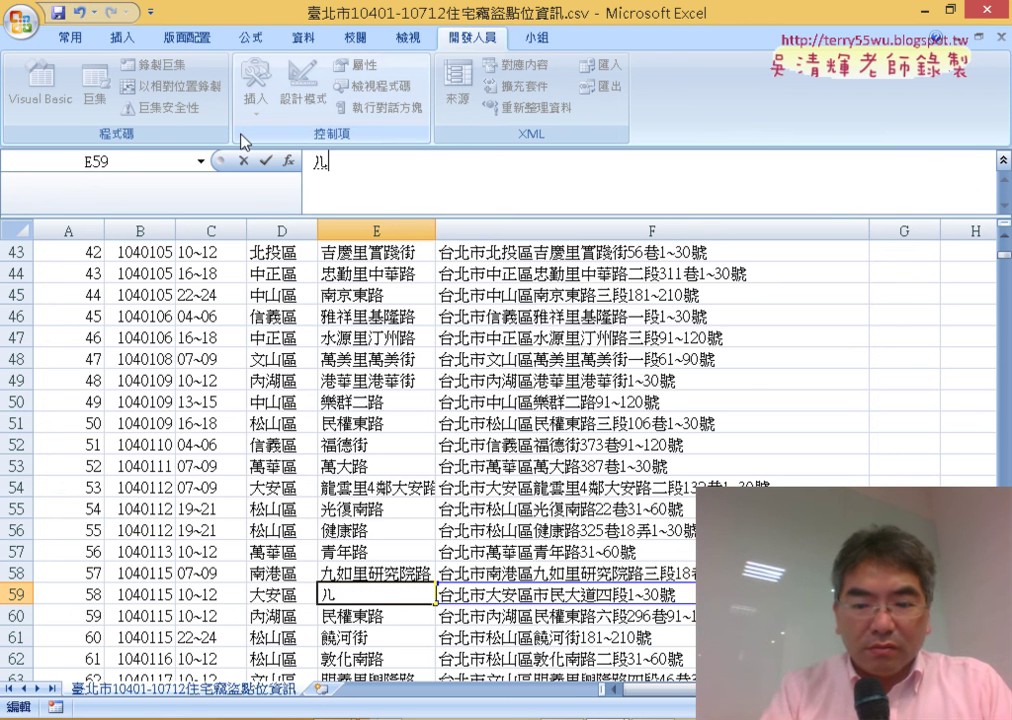
pyautogui.press('BackSpace')
pyautogui.write('=')
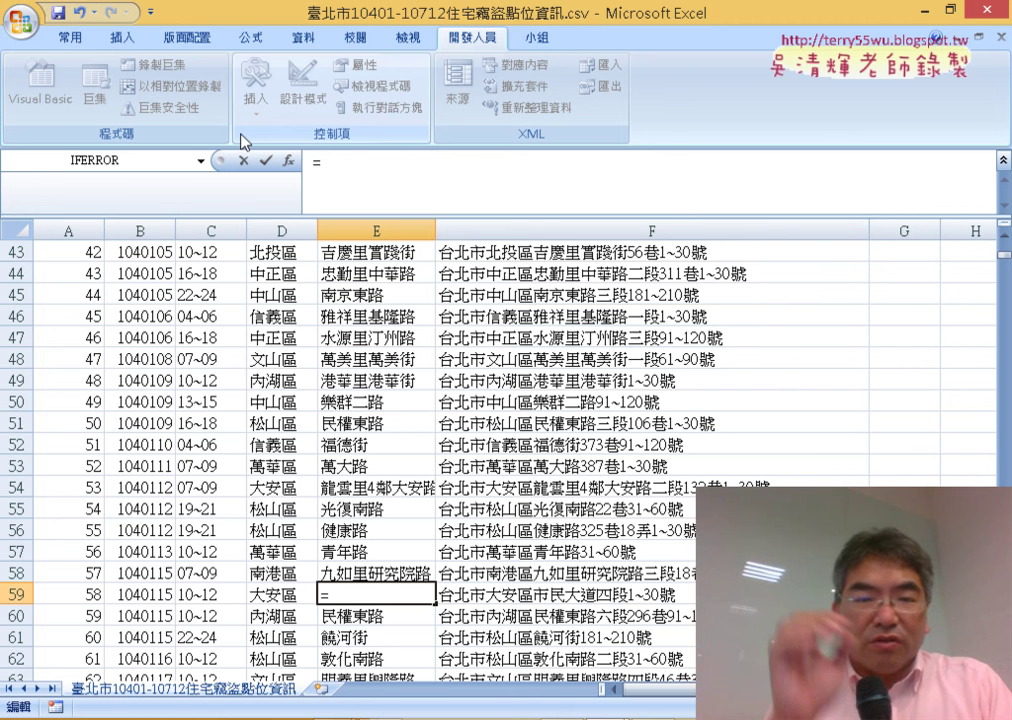
pyautogui.write('MID(F2,FIND("區",F2)+1,FIND("道",F2)-FIND("區",F2))')
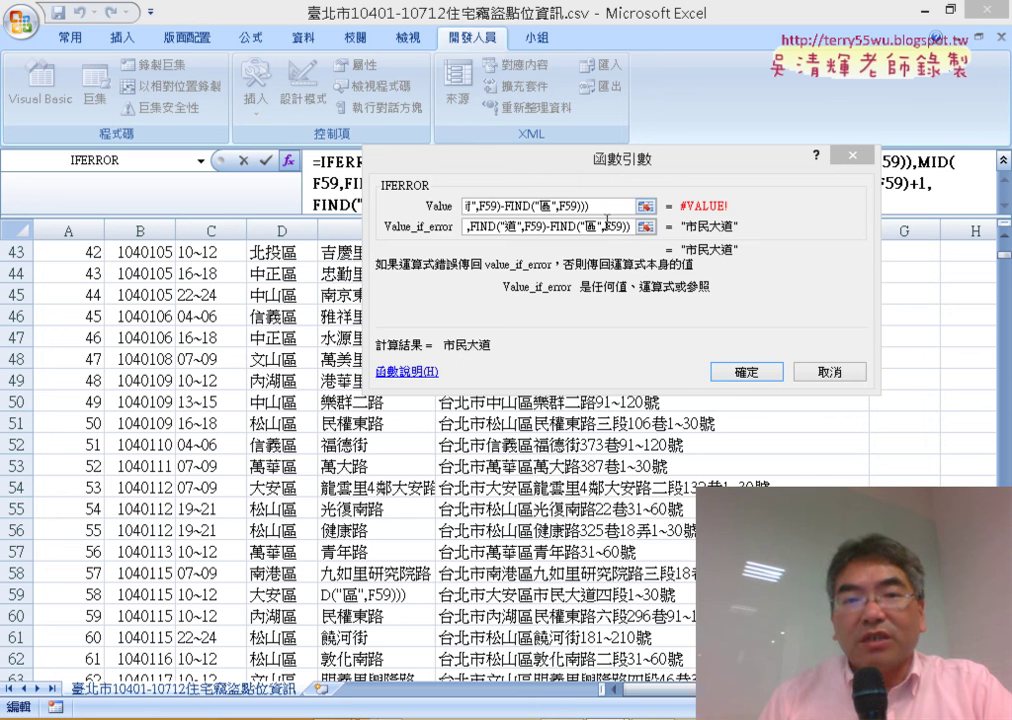
# Confirm E59's rebuilt formula showing 市民大道, then compare the formulas in E54 and E49
pyautogui.click(754, 377)
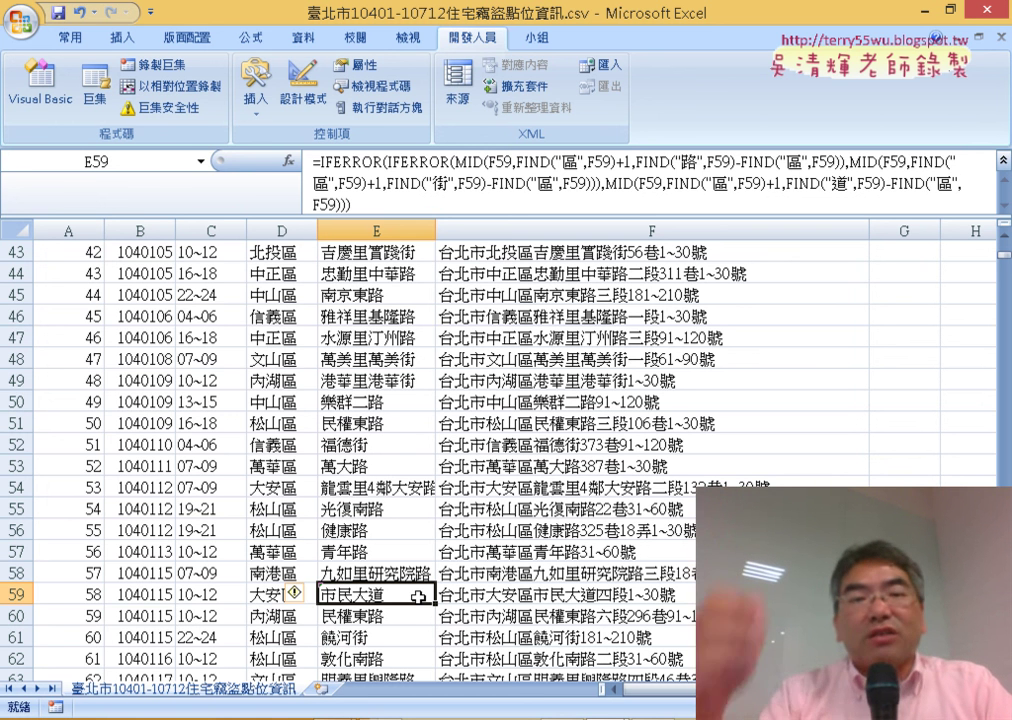
pyautogui.click(376, 489)
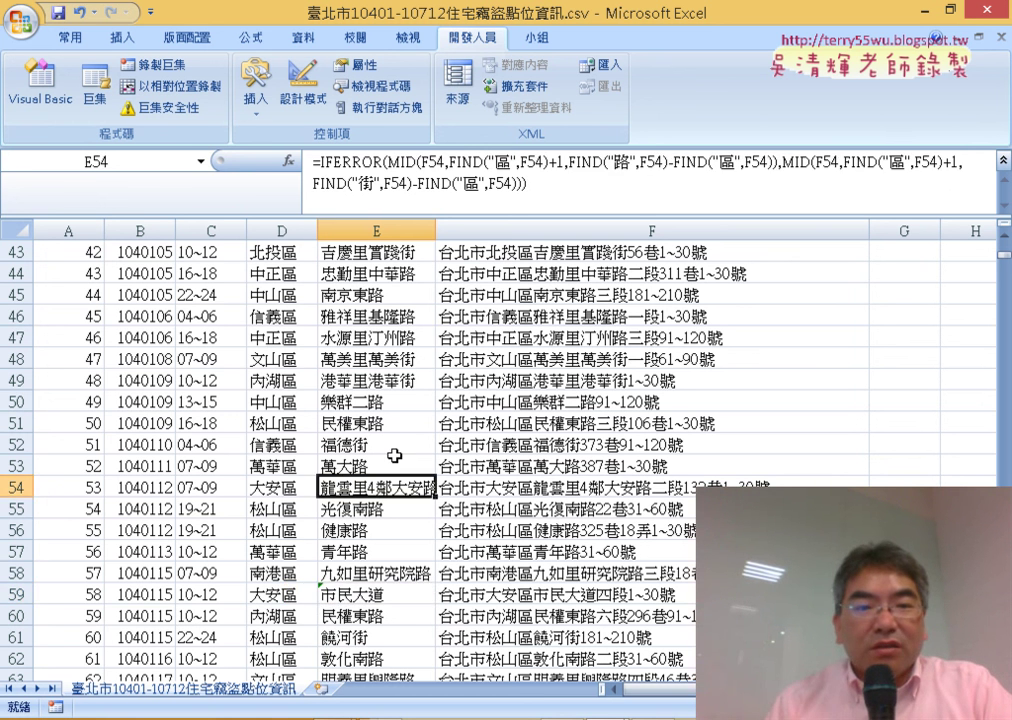
pyautogui.click(374, 381)
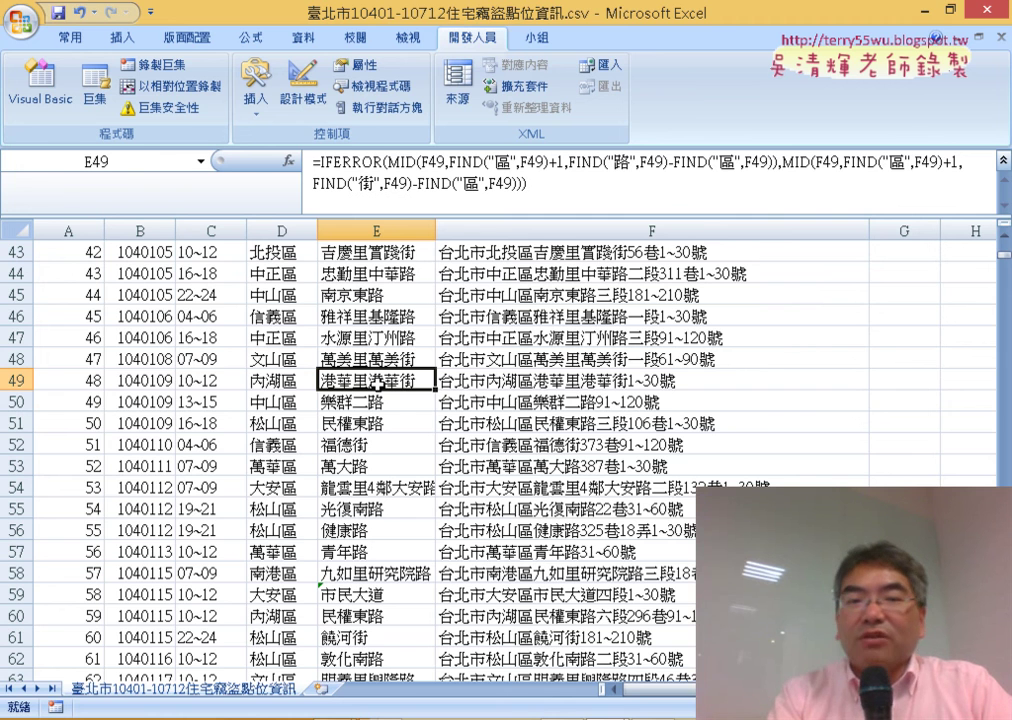
# In the example Google Doc, select the entire VBA 路街道函數 function code
pyautogui.hotkey('alt', 'Tab')
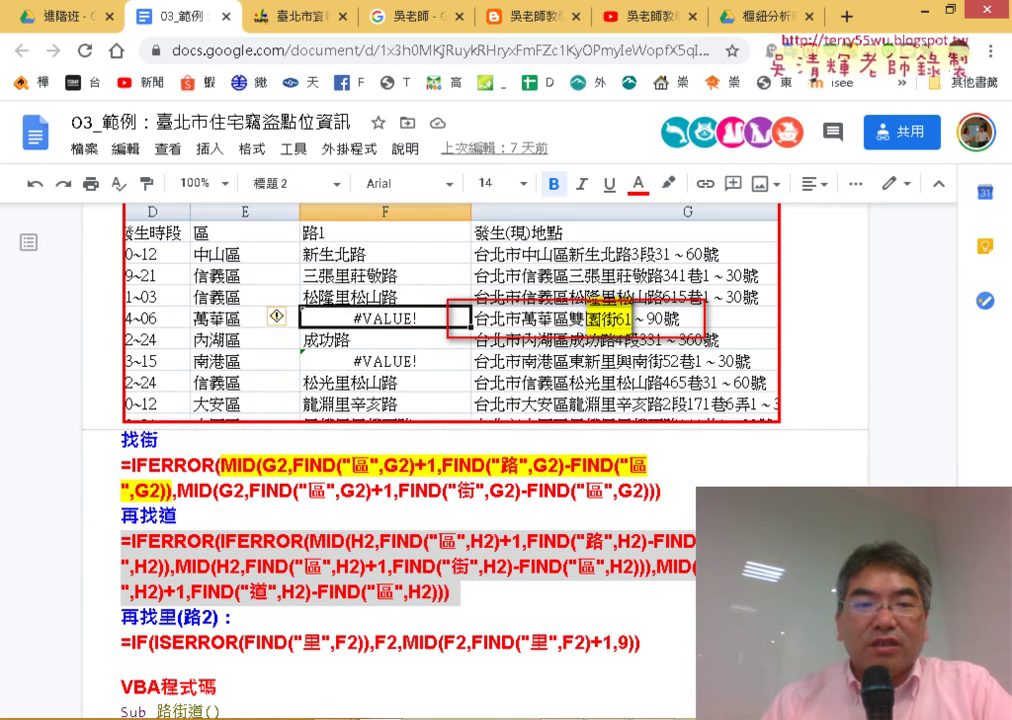
pyautogui.scroll(-10, 448, 520)
pyautogui.scroll(-5, 448, 520)
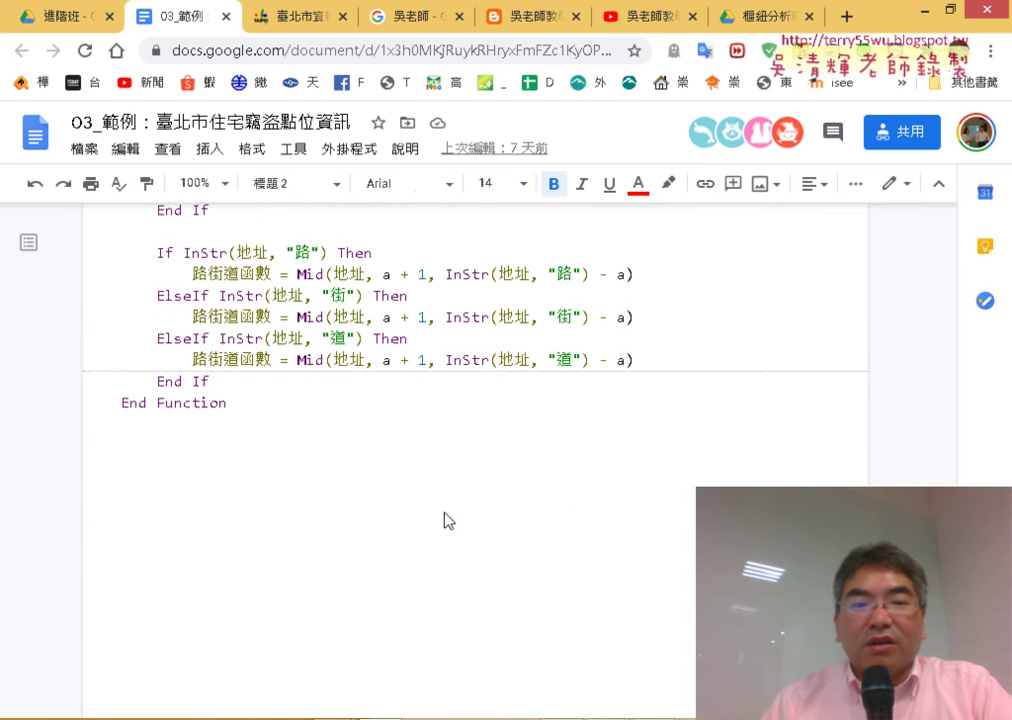
pyautogui.click(305, 428)
pyautogui.scroll(1, 305, 430)
pyautogui.scroll(2, 309, 495)
pyautogui.scroll(-1, 275, 600)
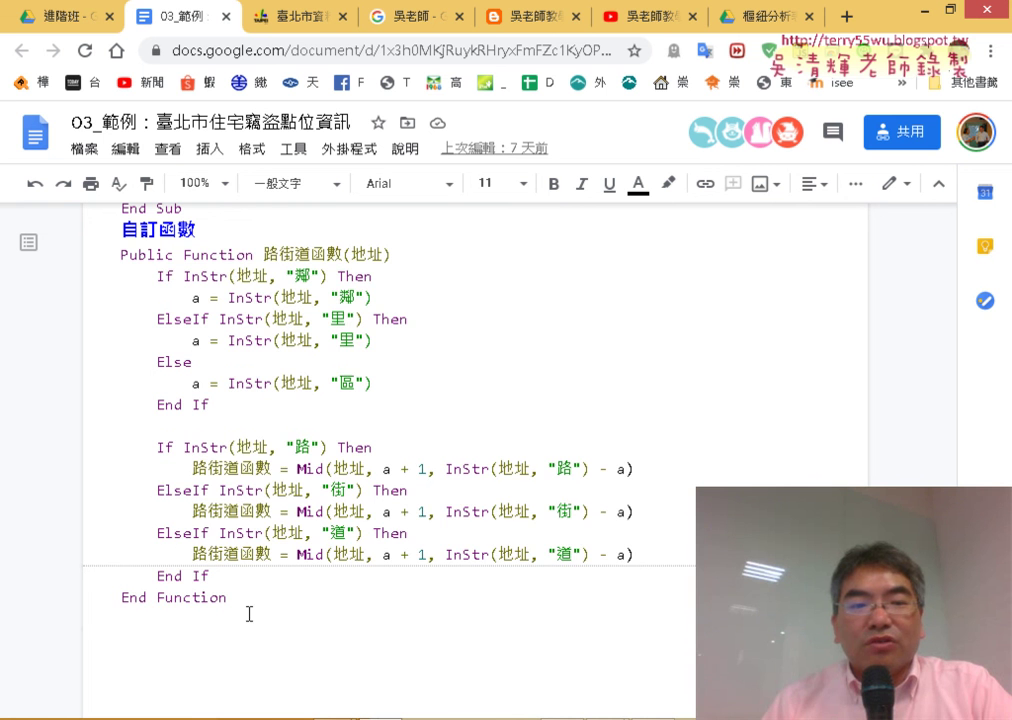
pyautogui.moveTo(249, 614); pyautogui.dragTo(107, 263)
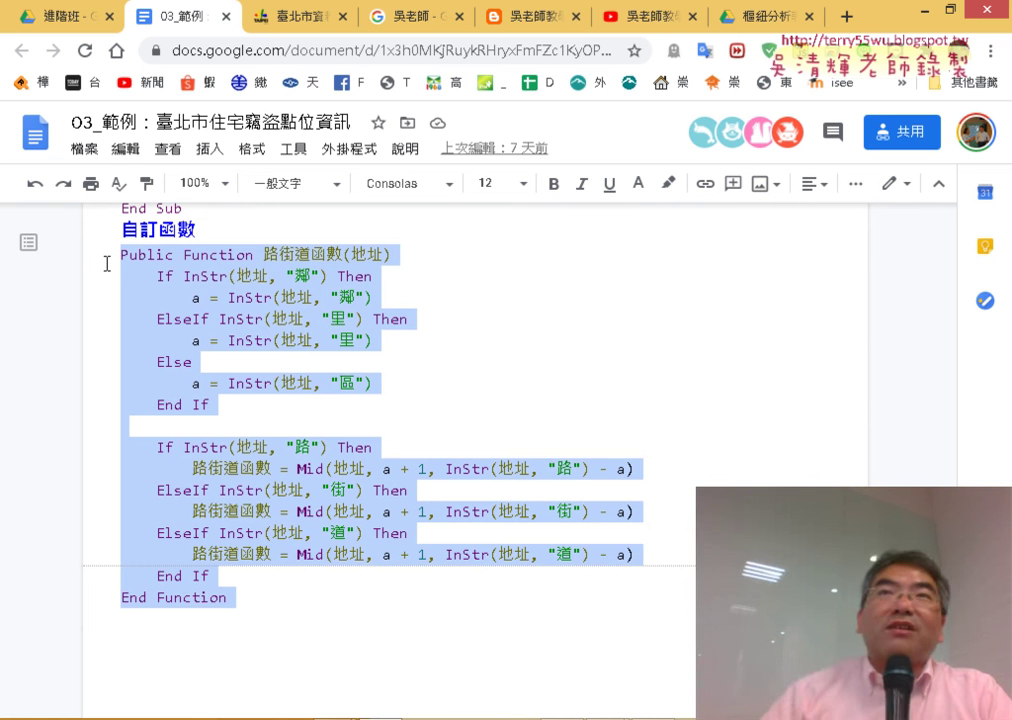